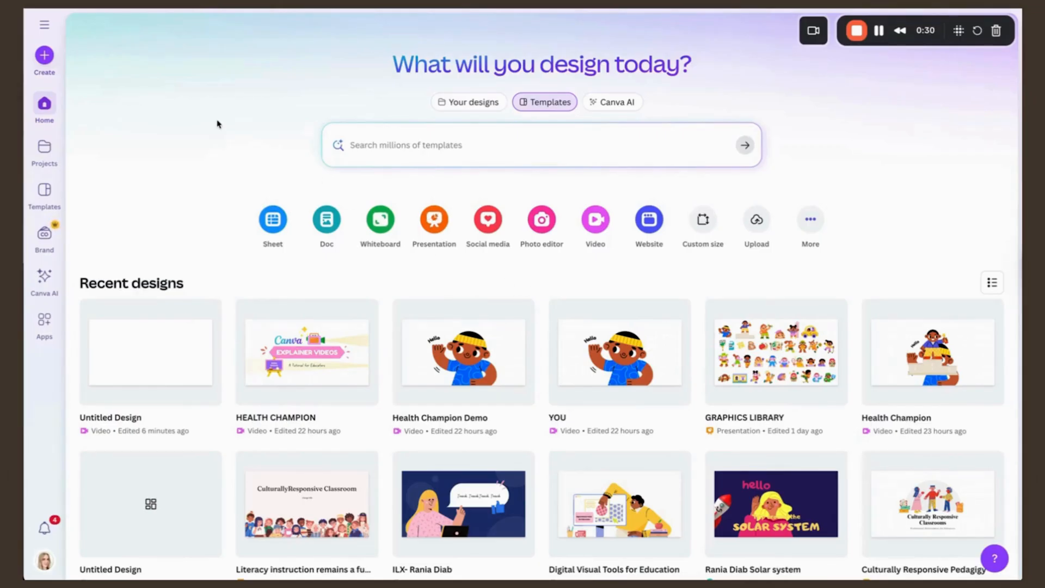
# Step: Create a blank Video (Landscape) design at 1920 × 1080 px and dismiss the template suggestions
pyautogui.click(45, 55)
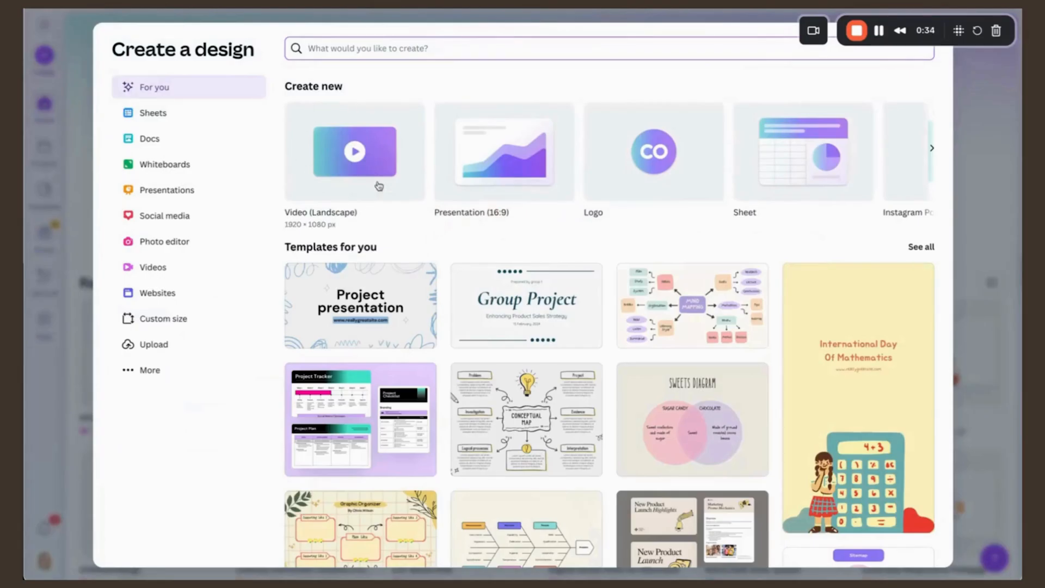
pyautogui.click(390, 141)
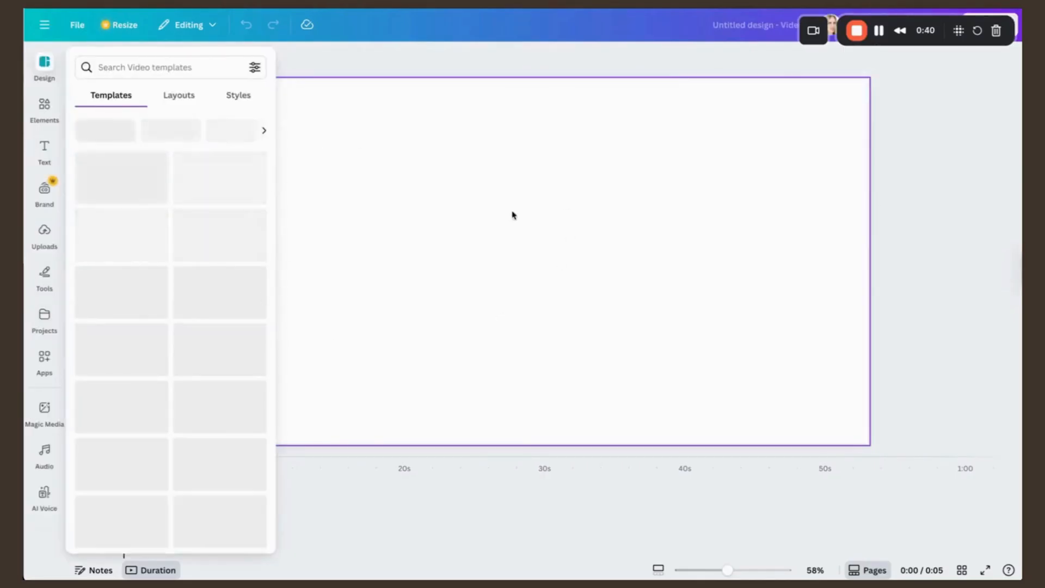
pyautogui.click(413, 283)
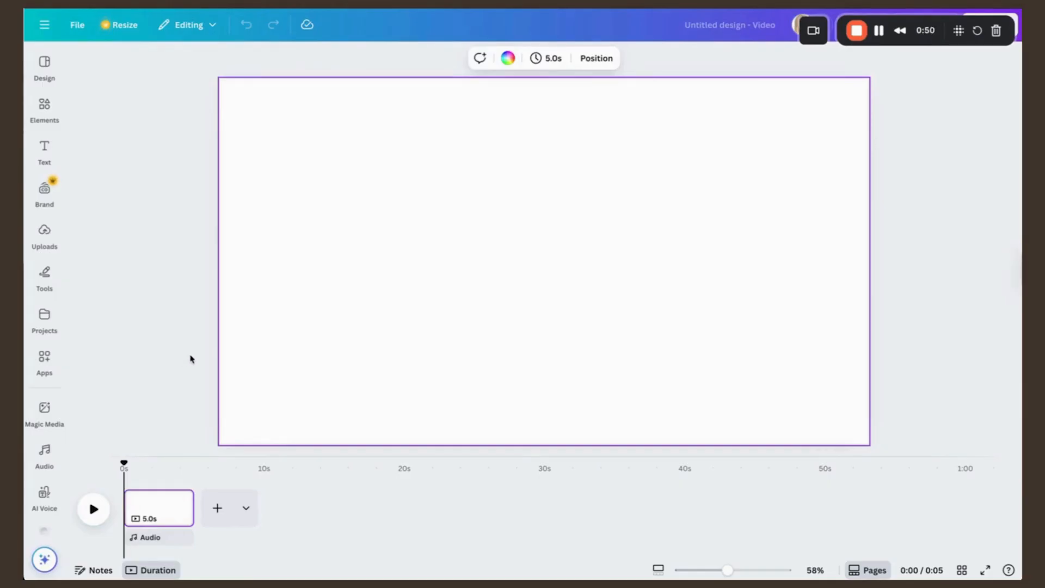
# Step: Open the AI voice generator and paste the health champion script as the text to read
pyautogui.click(45, 454)
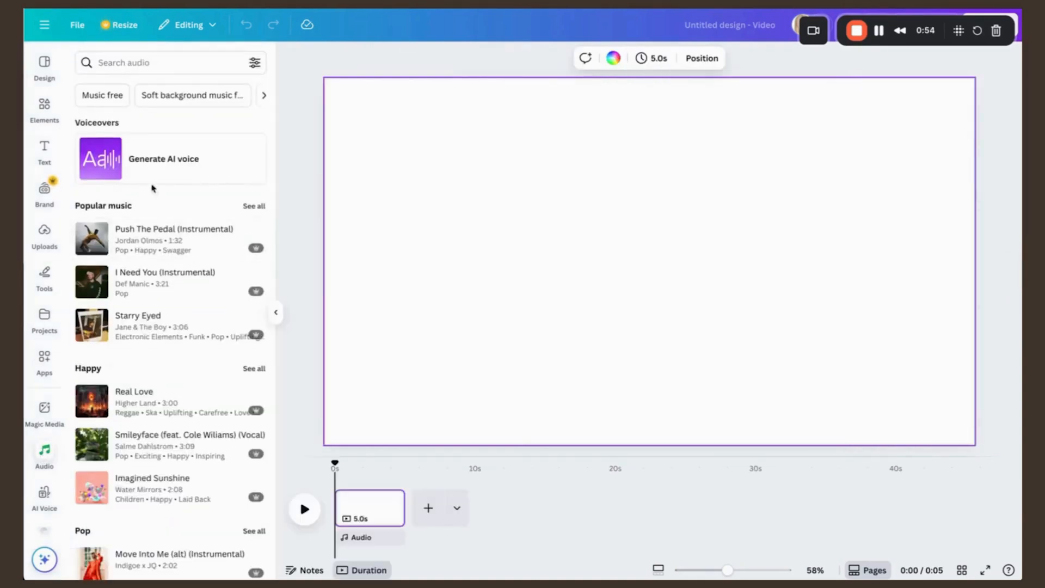
pyautogui.click(170, 164)
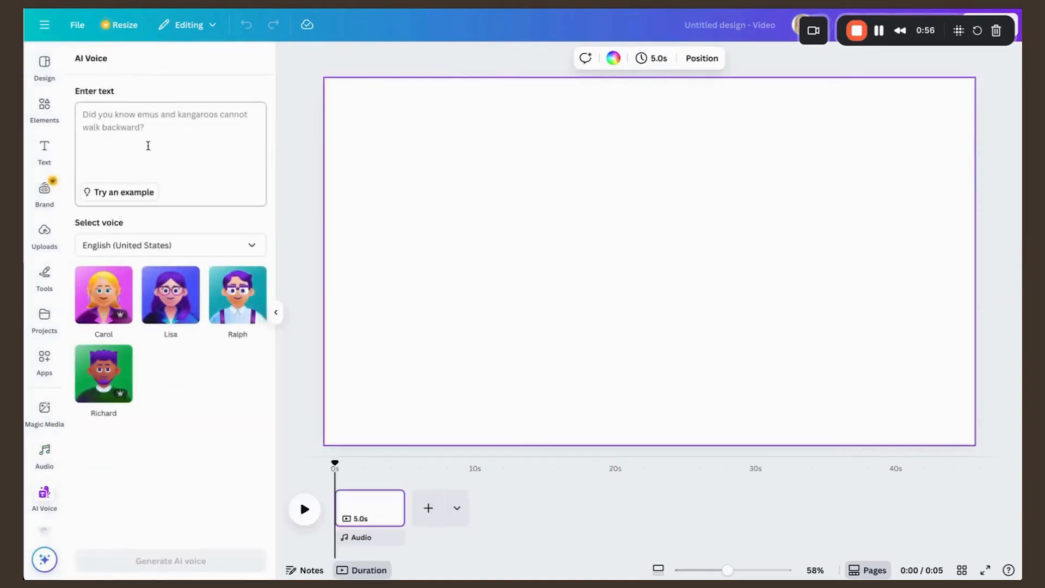
pyautogui.click(119, 116)
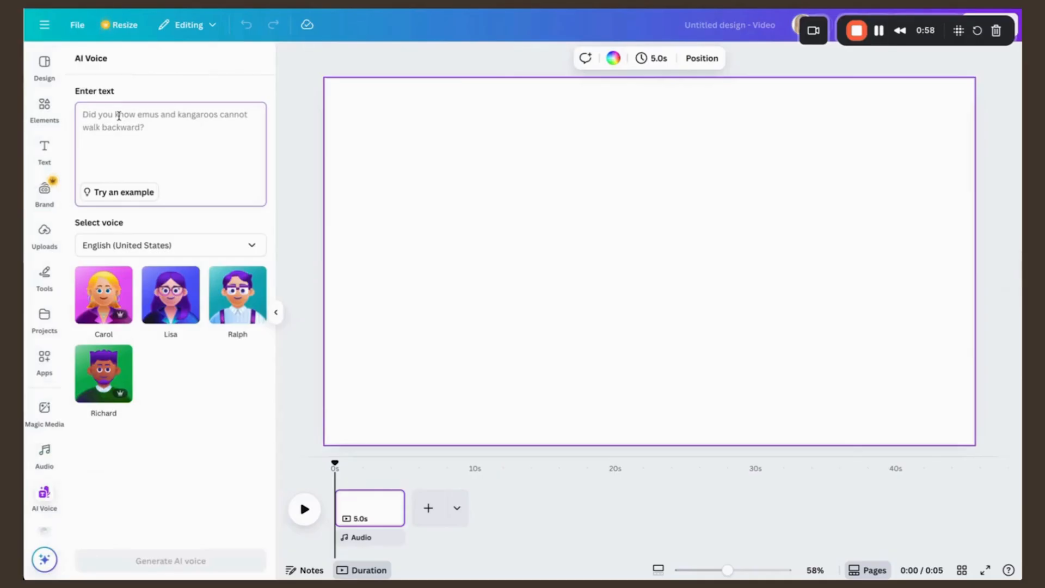
pyautogui.hotkey('ctrl', 'v')
pyautogui.scroll(10, 147, 133)
pyautogui.scroll(-5, 149, 135)
pyautogui.scroll(2, 150, 136)
pyautogui.scroll(2, 156, 136)
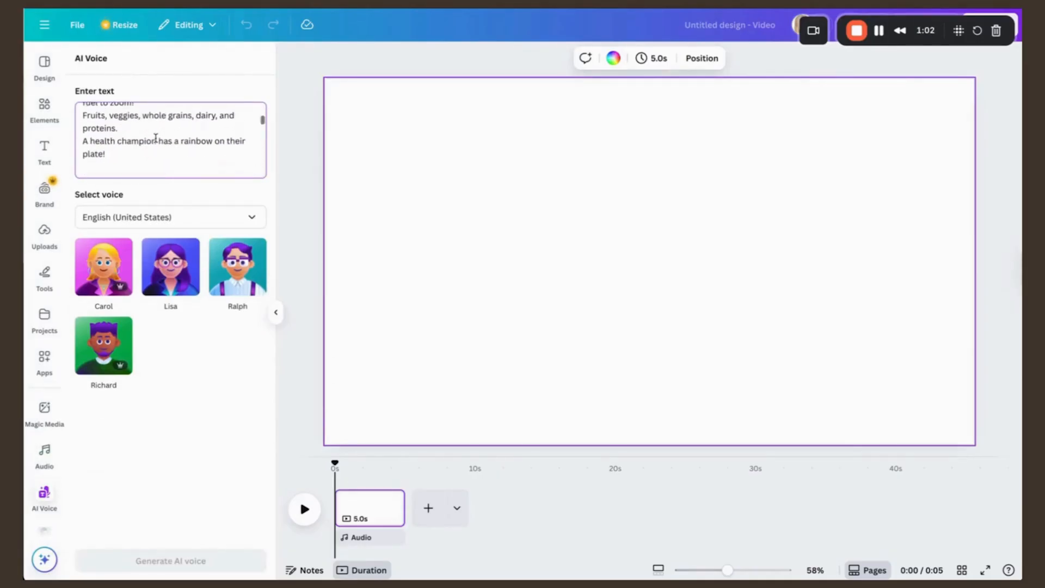
# Step: Generate the AI voiceover with the Lisa voice, keeping the language at English (United States)
pyautogui.click(179, 220)
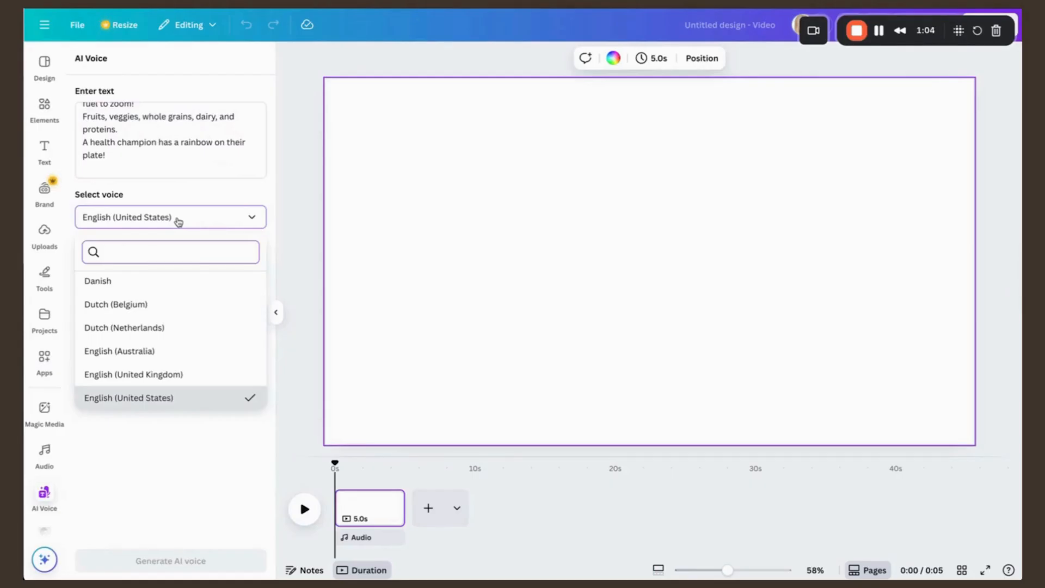
pyautogui.click(178, 220)
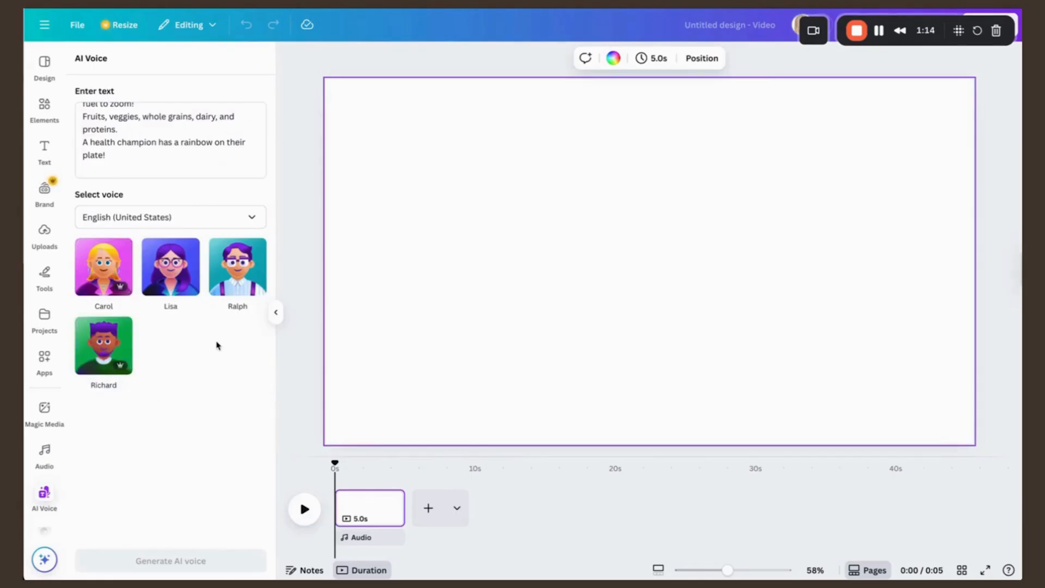
pyautogui.click(190, 291)
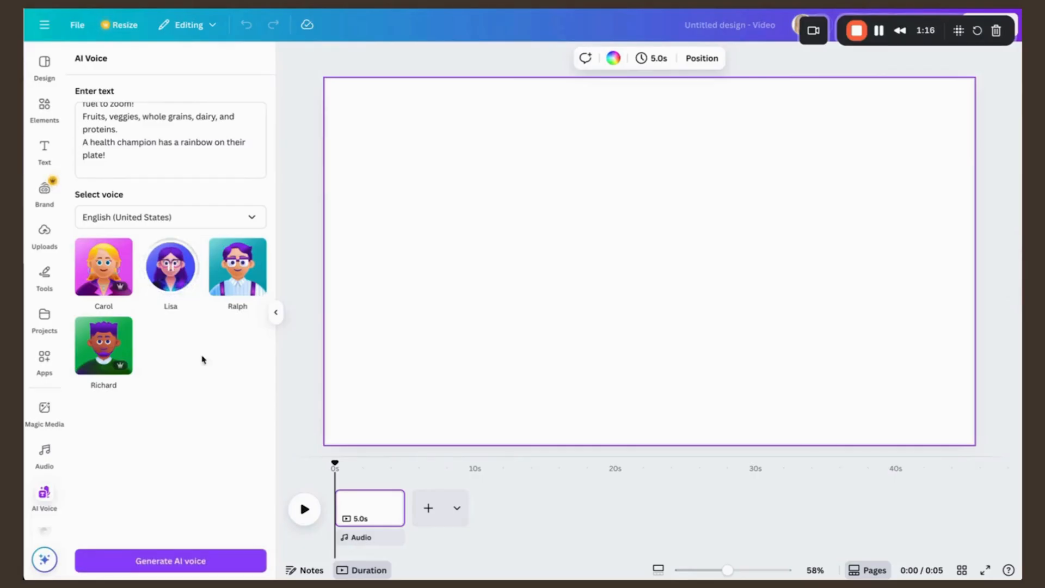
pyautogui.click(201, 560)
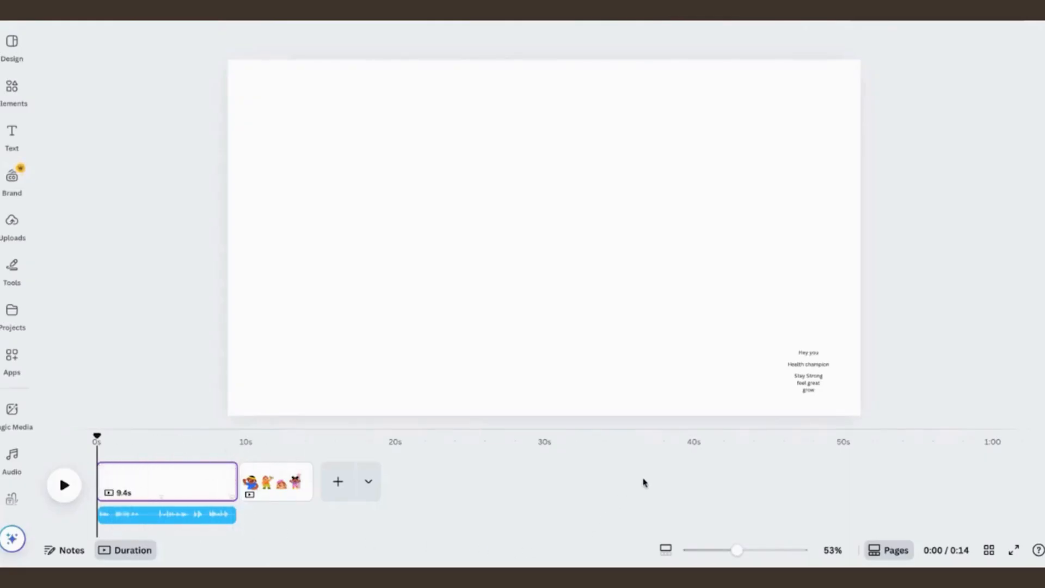
# Step: Play the first page to listen to its voiceover, and return the playhead to the start
pyautogui.moveTo(218, 486)
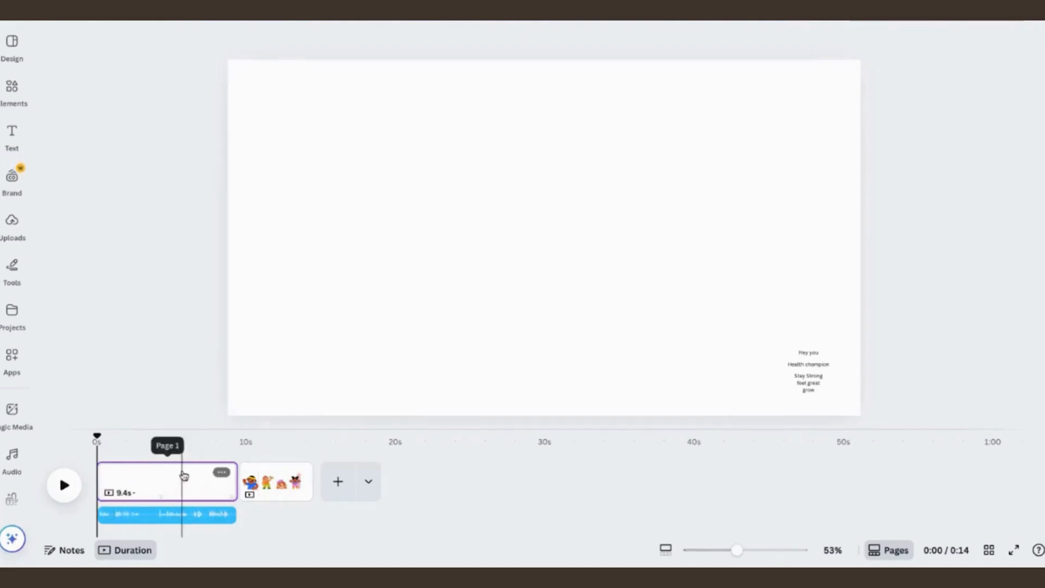
pyautogui.click(68, 483)
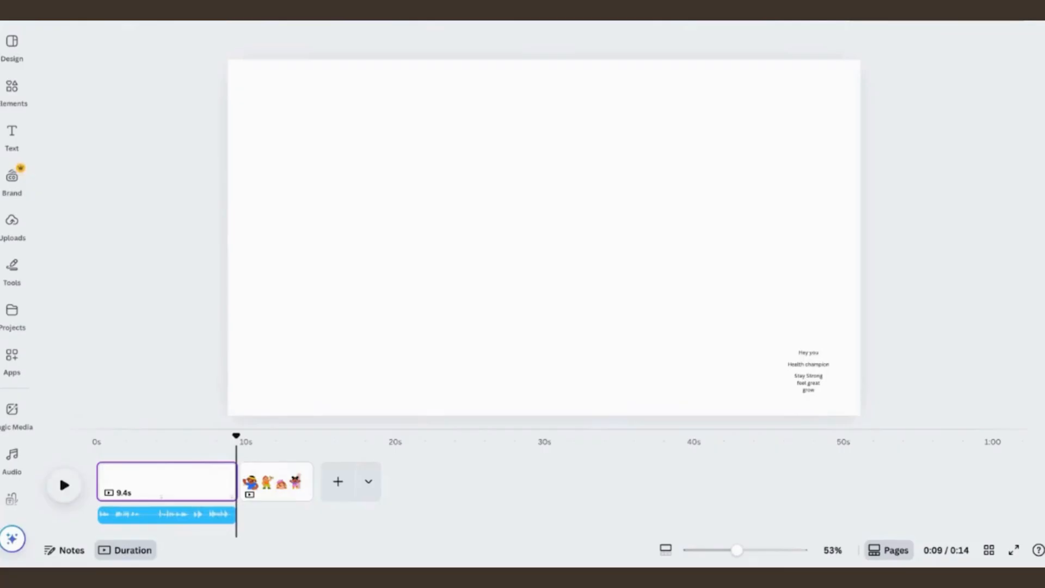
pyautogui.moveTo(236, 436); pyautogui.dragTo(96, 435)
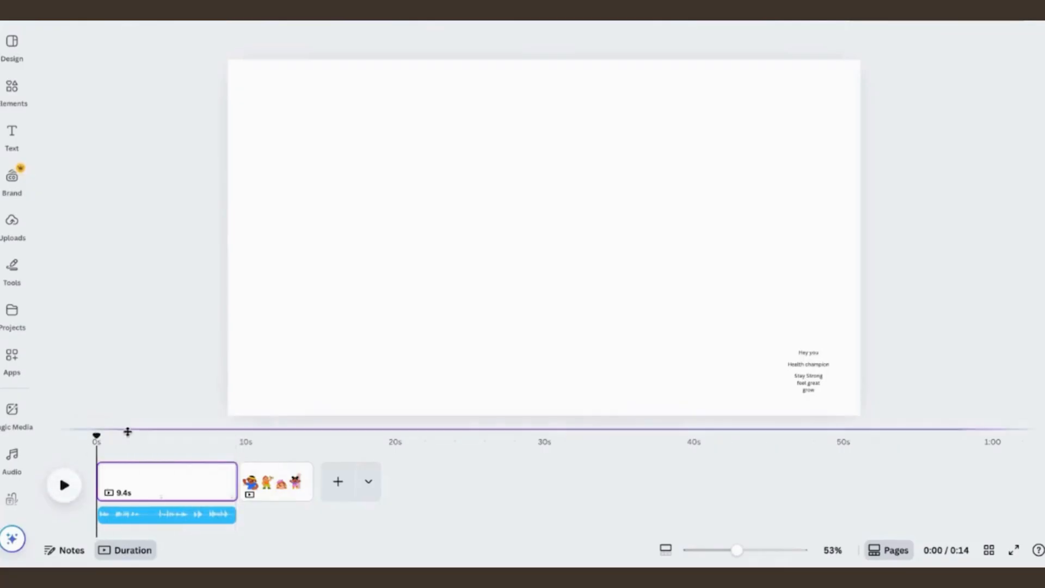
# Step: Enlarge the small text lines from the page's lower-right corner and centre them on the first page
pyautogui.moveTo(884, 306); pyautogui.dragTo(555, 201)
pyautogui.moveTo(761, 245); pyautogui.dragTo(585, 212)
pyautogui.click(749, 215)
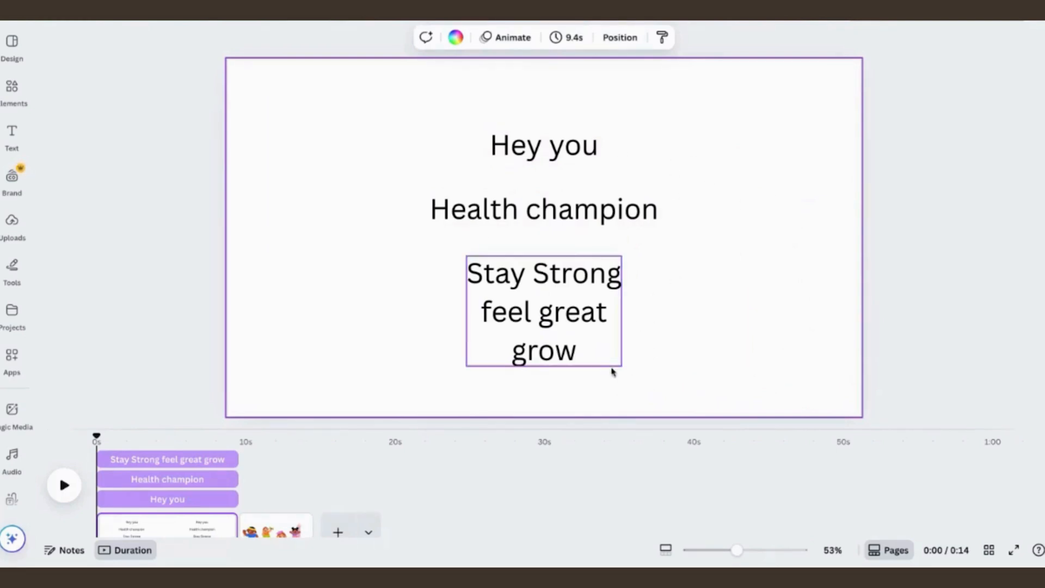
pyautogui.click(566, 474)
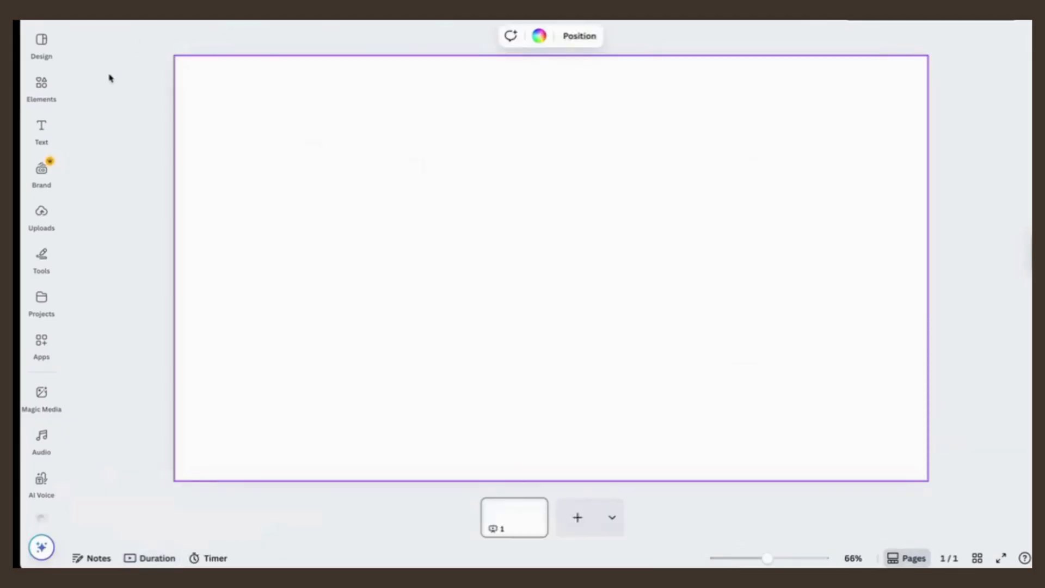
# Step: Search the templates for "healthy habits" and apply all 19 pages of the Healthy Habits Educational Presentation In Colorful Playful Style
pyautogui.click(42, 41)
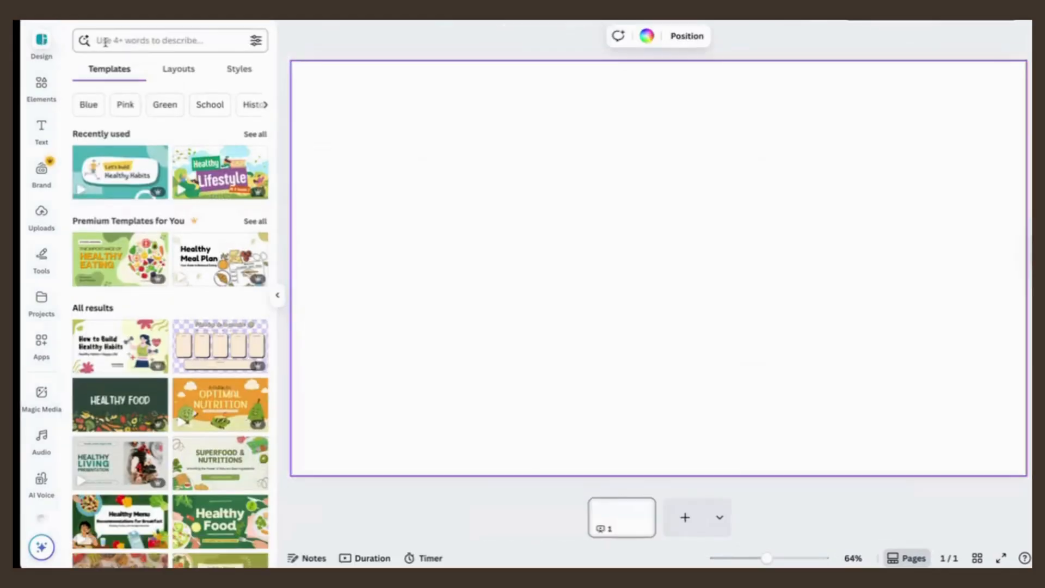
pyautogui.click(117, 41)
pyautogui.write('hea')
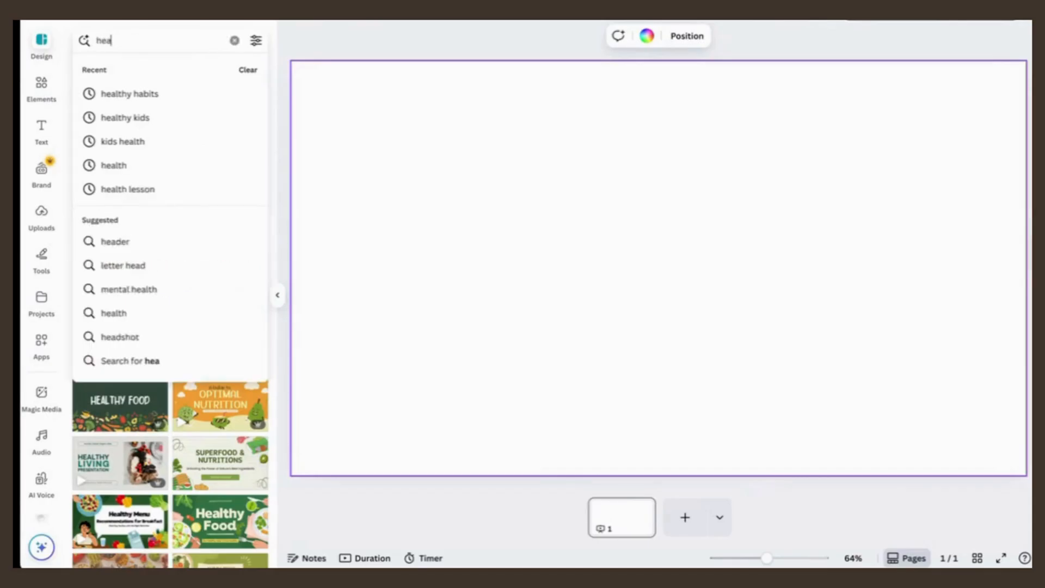
pyautogui.write('lthy habi')
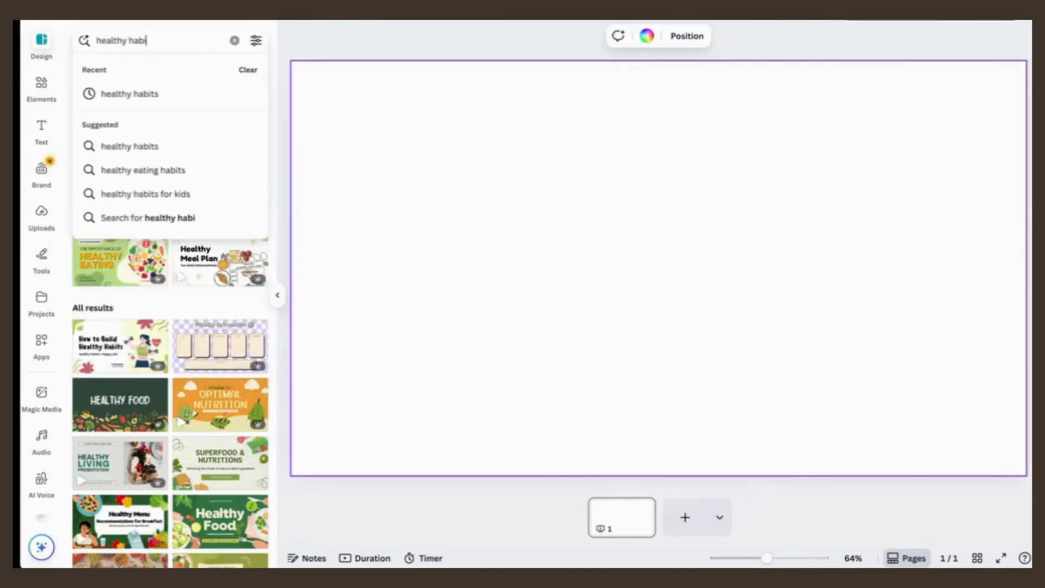
pyautogui.write('ts')
pyautogui.press('Return')
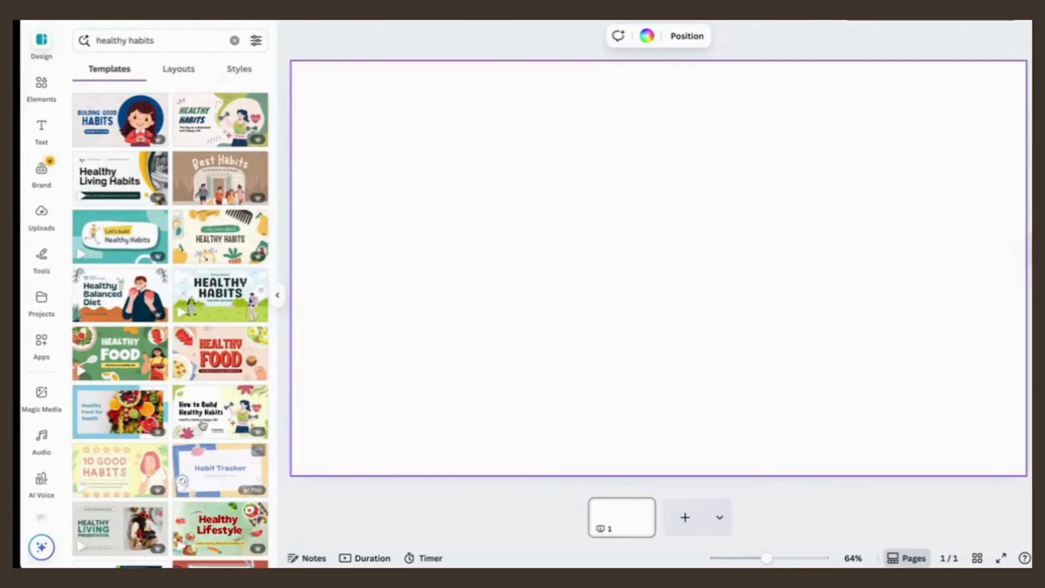
pyautogui.click(124, 236)
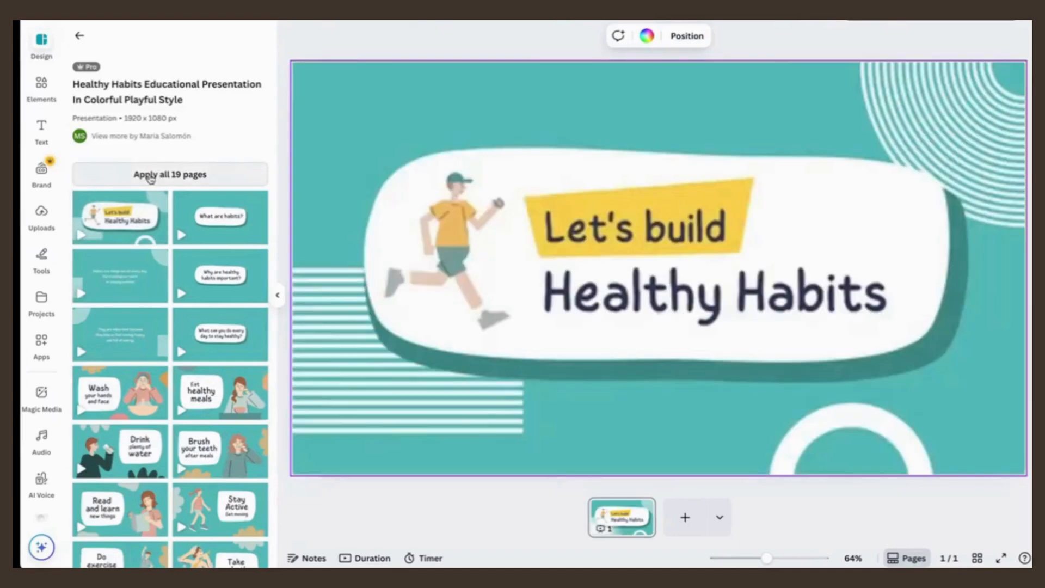
pyautogui.click(151, 175)
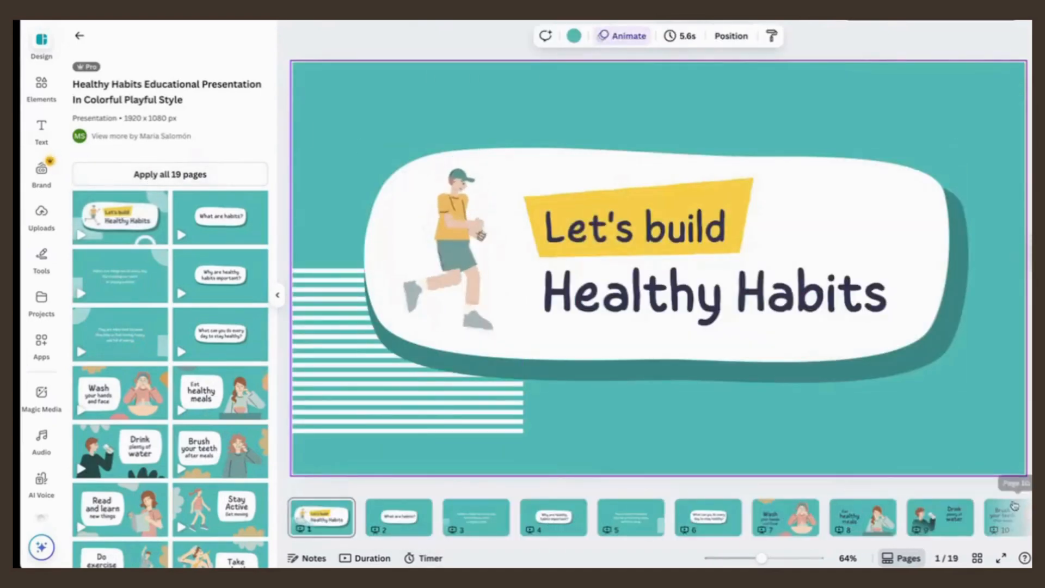
# Step: Replace the "Let's build" heading on the first page with "Hey you"
pyautogui.click(661, 238)
pyautogui.doubleClick(660, 238)
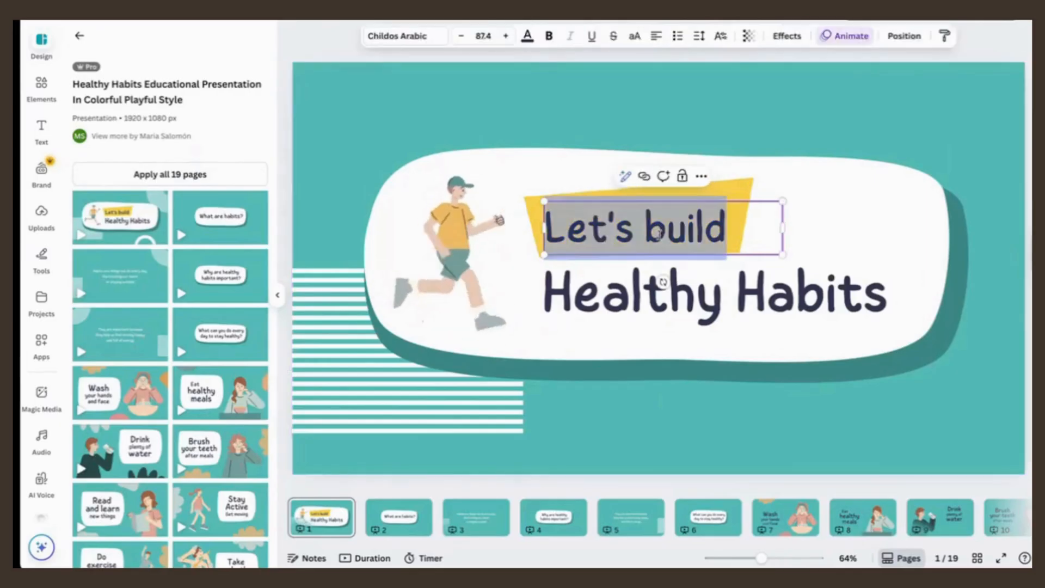
pyautogui.write('Hey you')
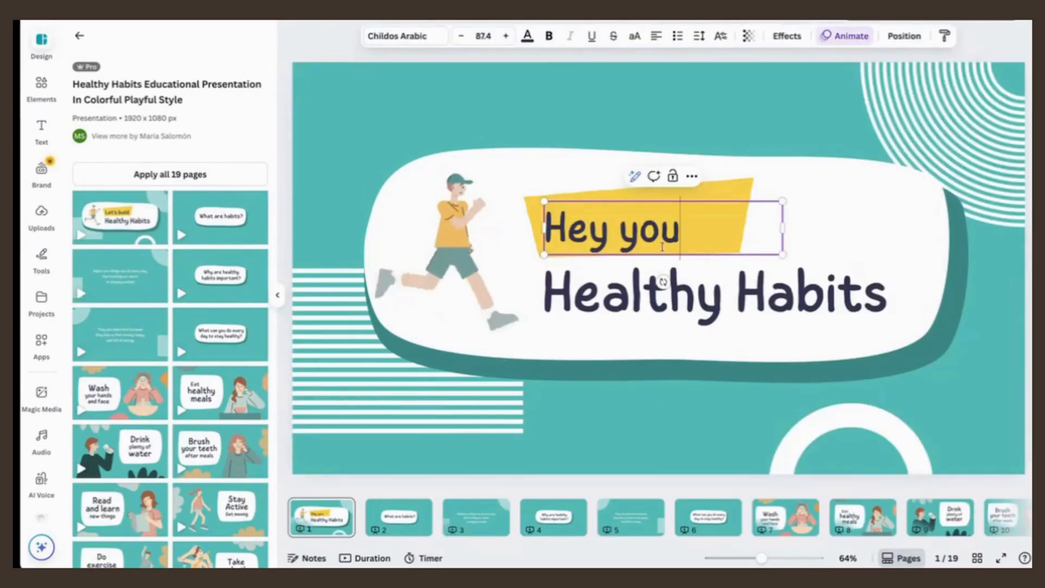
# Step: Replace the "Healthy Habits" title with "Health Champion" and resize its text box so it fits on one line
pyautogui.click(661, 283)
pyautogui.doubleClick(655, 292)
pyautogui.write('Hea')
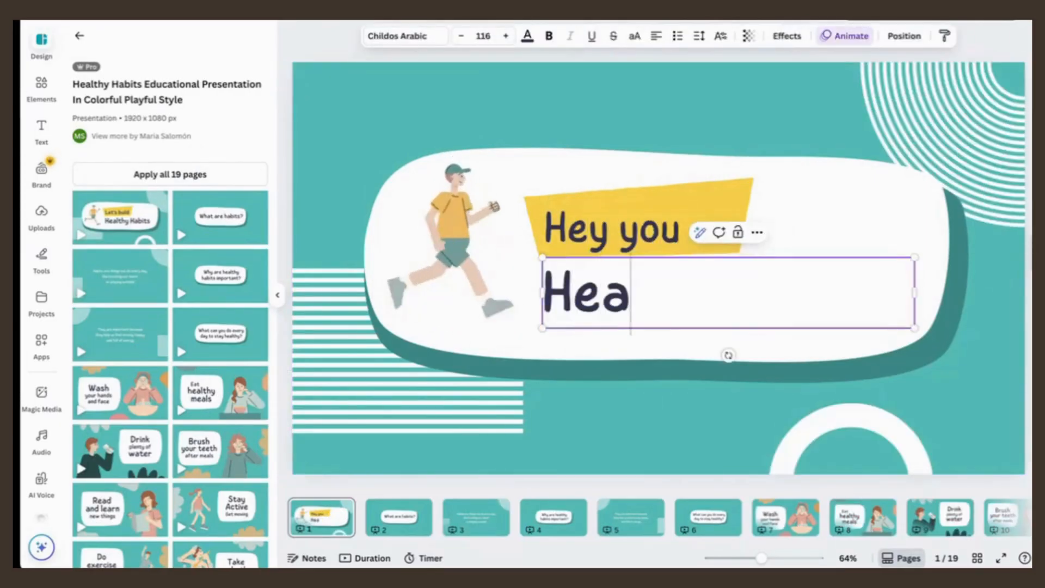
pyautogui.write('lth Champion')
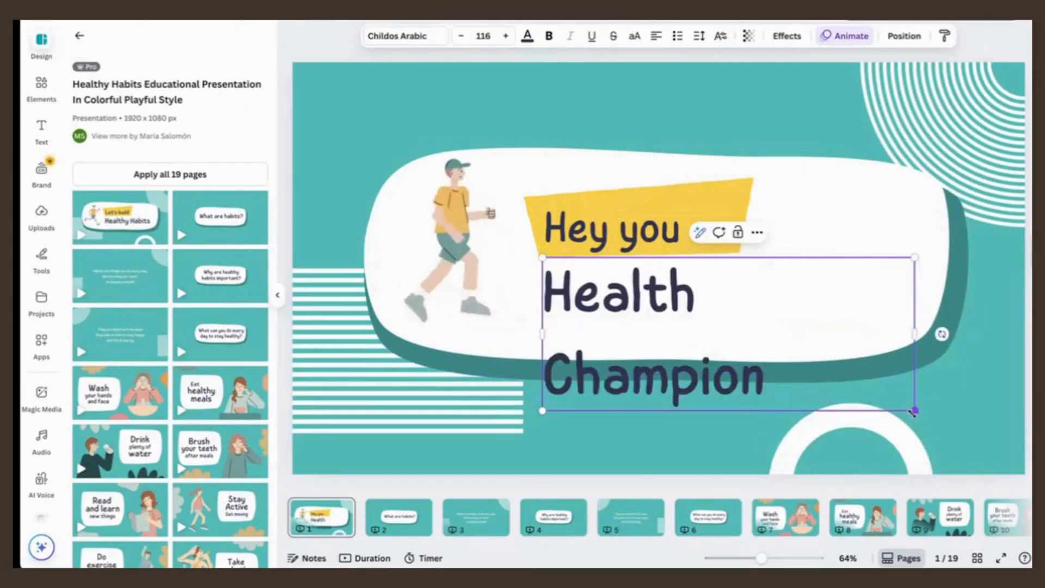
pyautogui.moveTo(915, 411); pyautogui.dragTo(808, 366)
pyautogui.moveTo(808, 311); pyautogui.dragTo(887, 285)
pyautogui.click(947, 350)
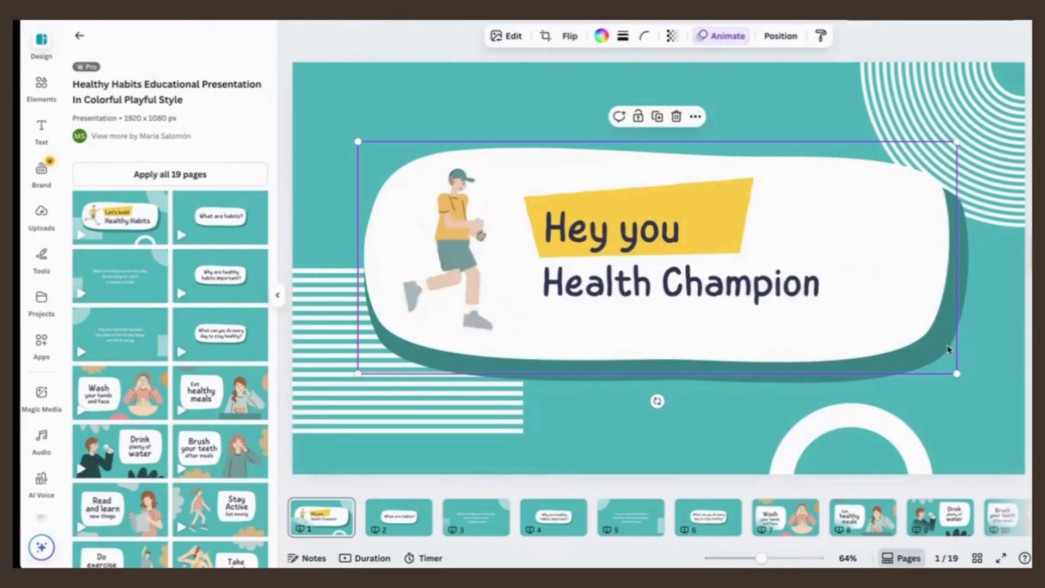
# Step: Move the "Wash your hands and face" page to fourth place in the presentation and view the "Eat healthy meals" page
pyautogui.moveTo(780, 523); pyautogui.dragTo(522, 523)
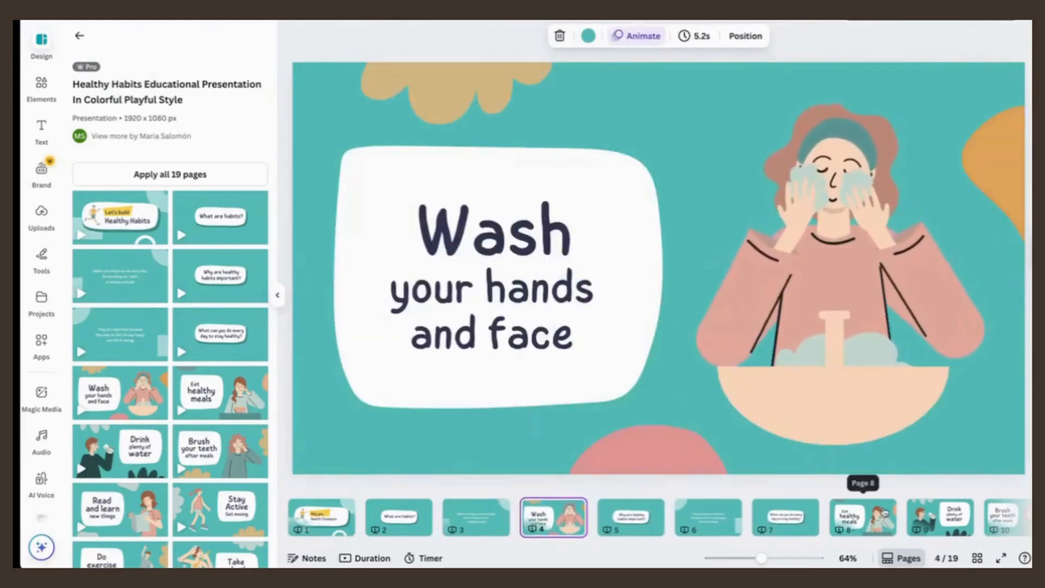
pyautogui.click(882, 507)
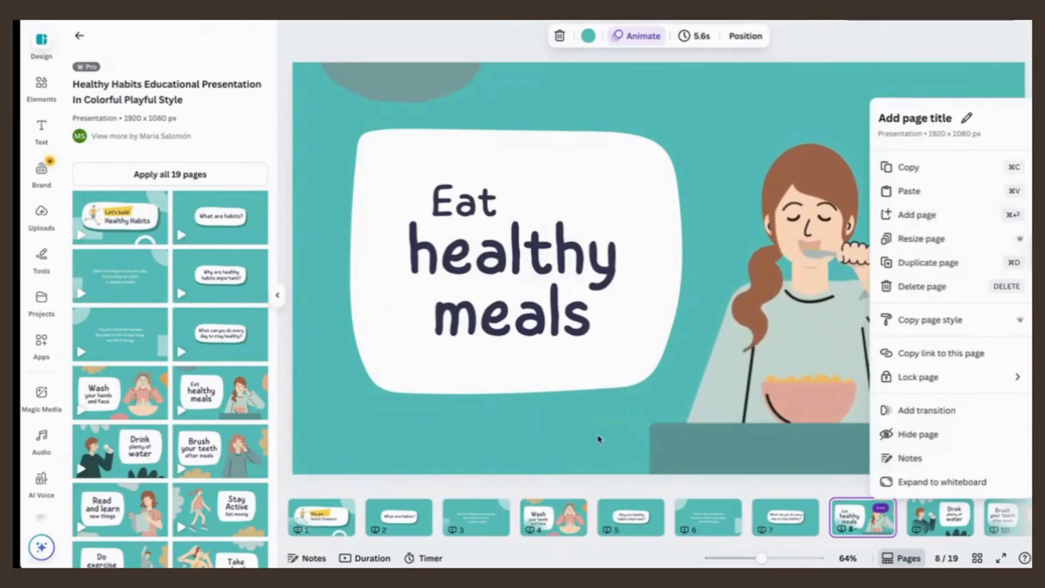
pyautogui.click(614, 442)
# Step: Copy the running figure from the presentation's first page onto the blank video page and enlarge it on the page's left half
pyautogui.click(321, 518)
pyautogui.click(450, 265)
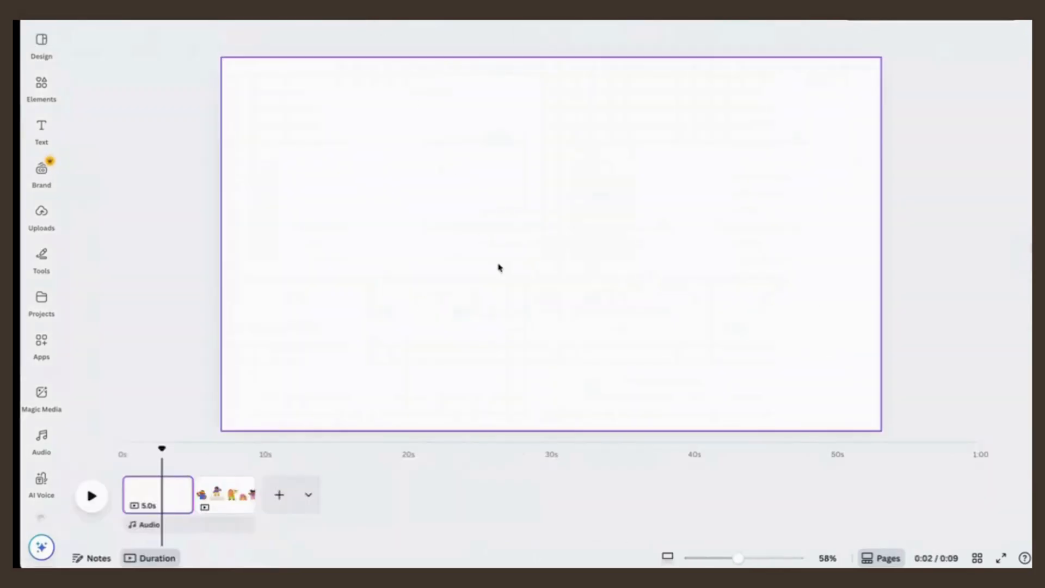
pyautogui.hotkey('ctrl', 'v')
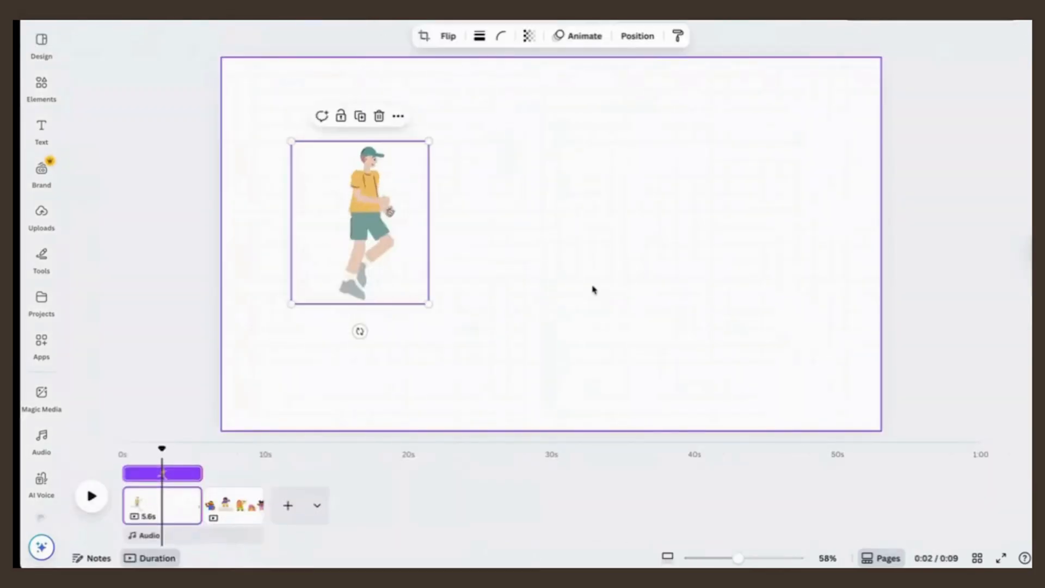
pyautogui.moveTo(428, 303); pyautogui.dragTo(518, 401)
pyautogui.moveTo(430, 257); pyautogui.dragTo(410, 243)
pyautogui.click(668, 237)
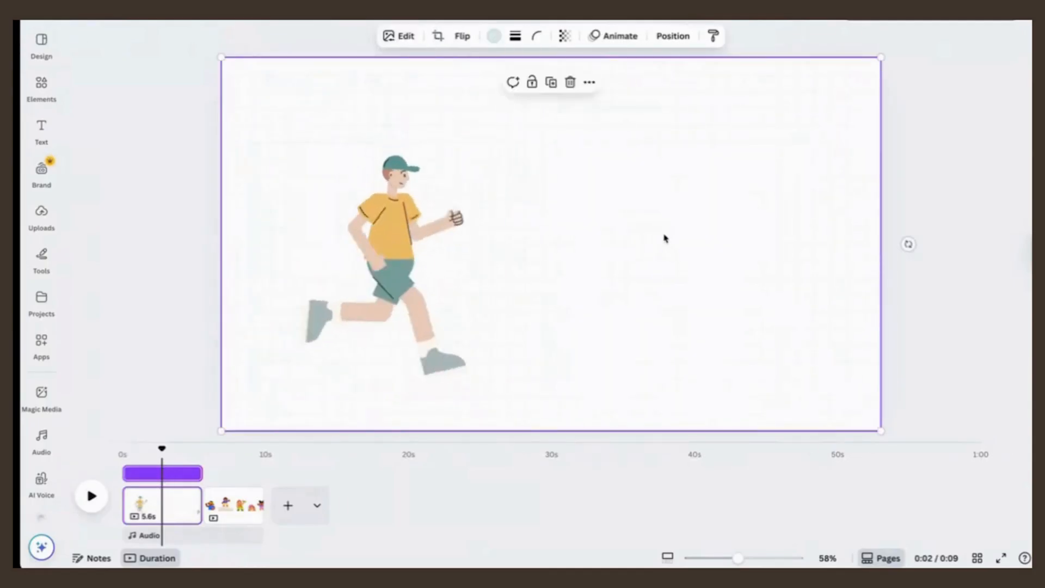
# Step: Add a text box reading "Health champion" beside the running figure
pyautogui.press('t')
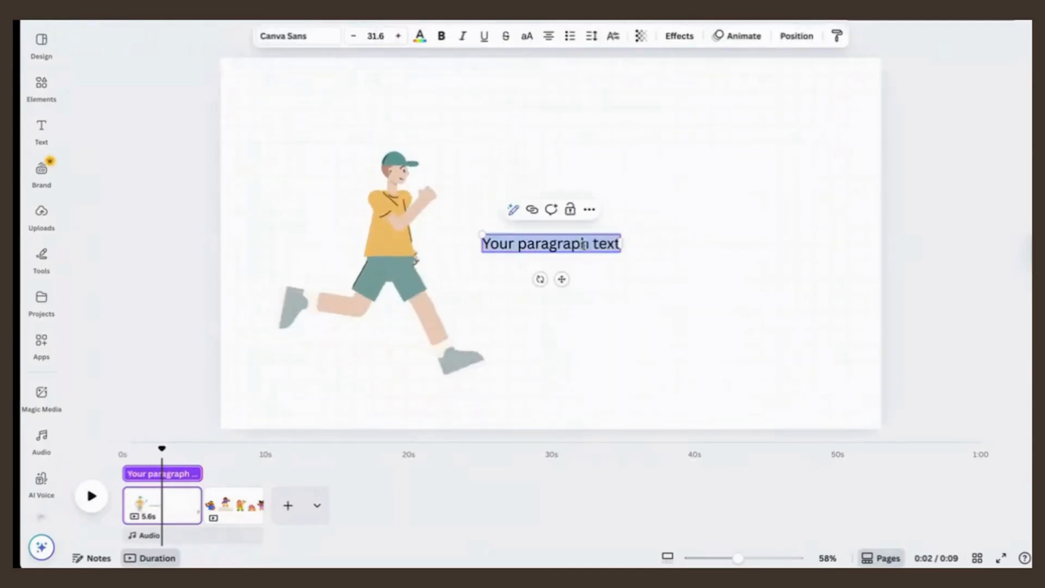
pyautogui.write('Heal')
pyautogui.write('th')
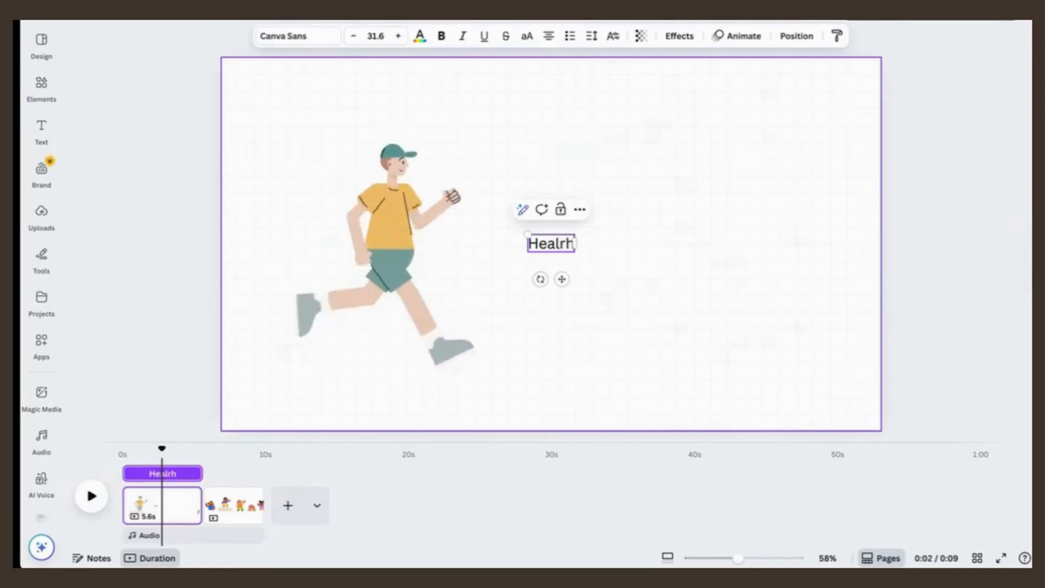
pyautogui.write(' champion')
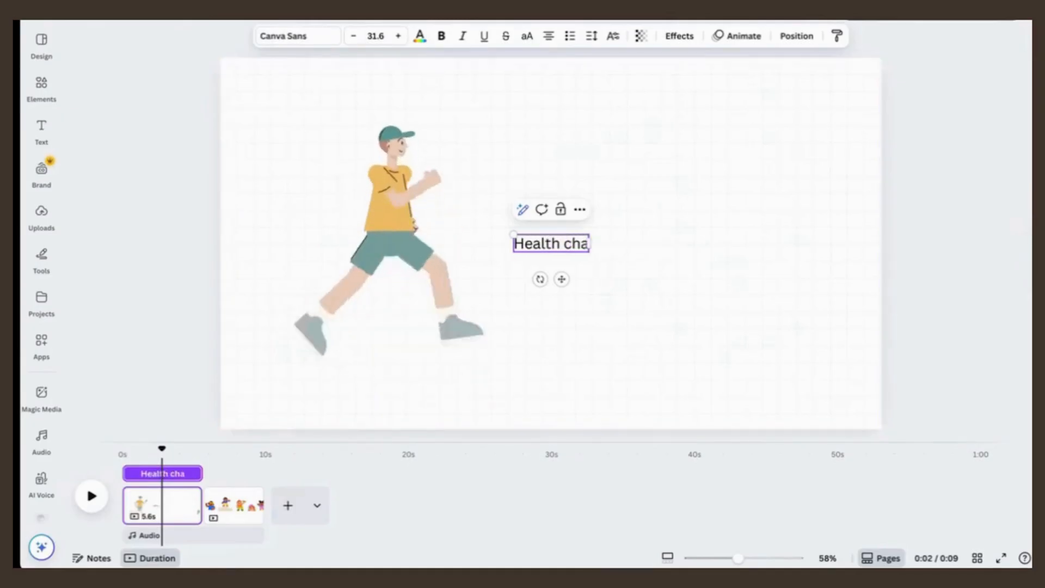
# Step: Delete the "Health champion" text box and the running figure so the first video page is blank
pyautogui.click(722, 241)
pyautogui.click(594, 250)
pyautogui.click(680, 219)
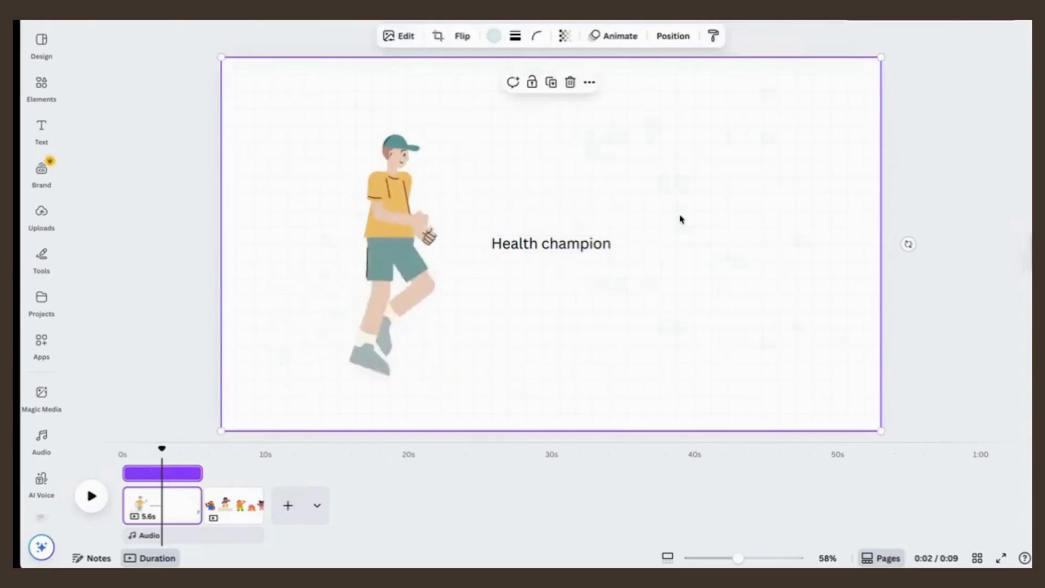
pyautogui.click(585, 248)
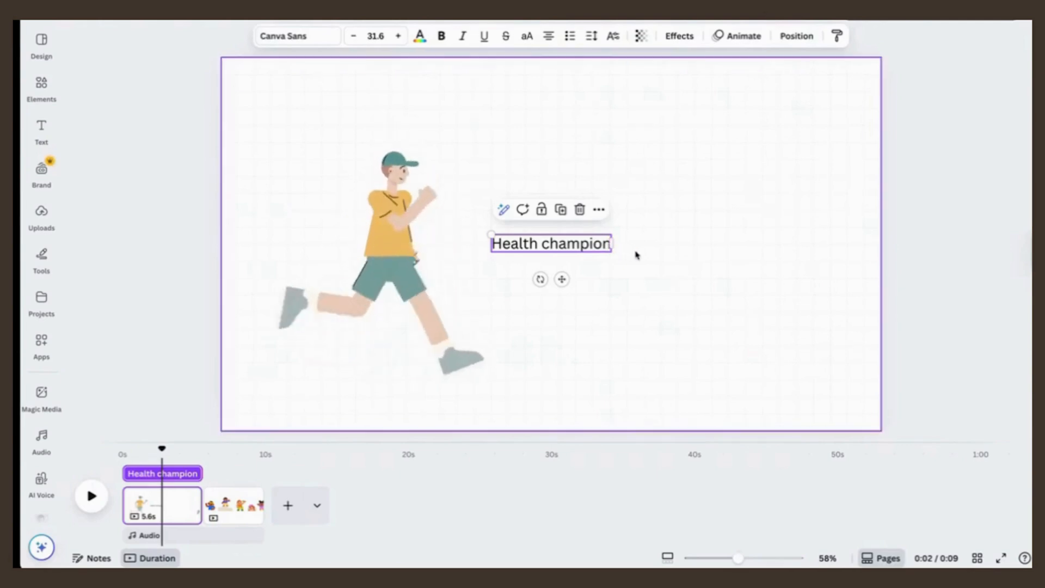
pyautogui.press('Delete')
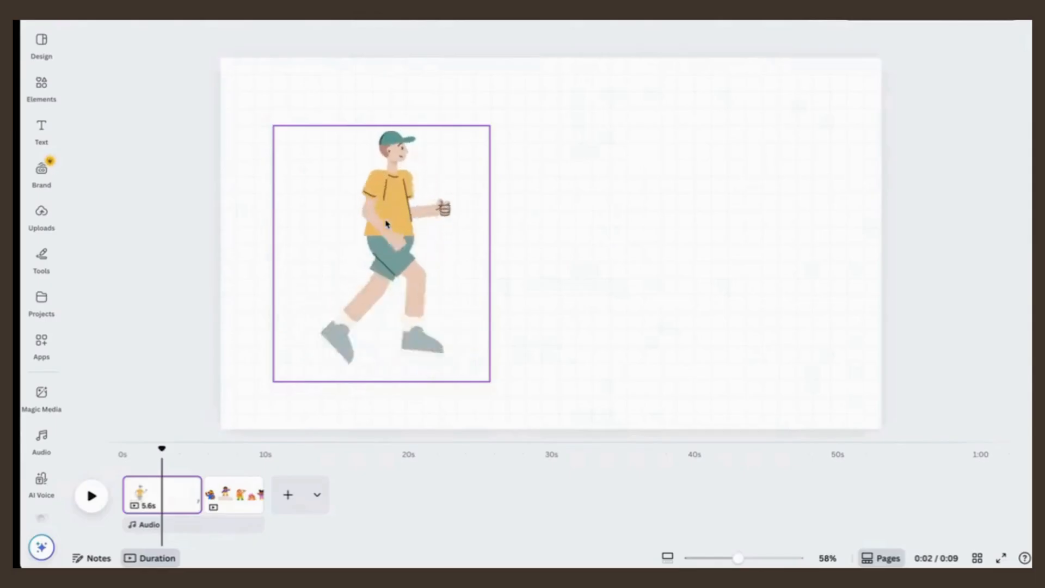
pyautogui.click(386, 223)
pyautogui.press('Delete')
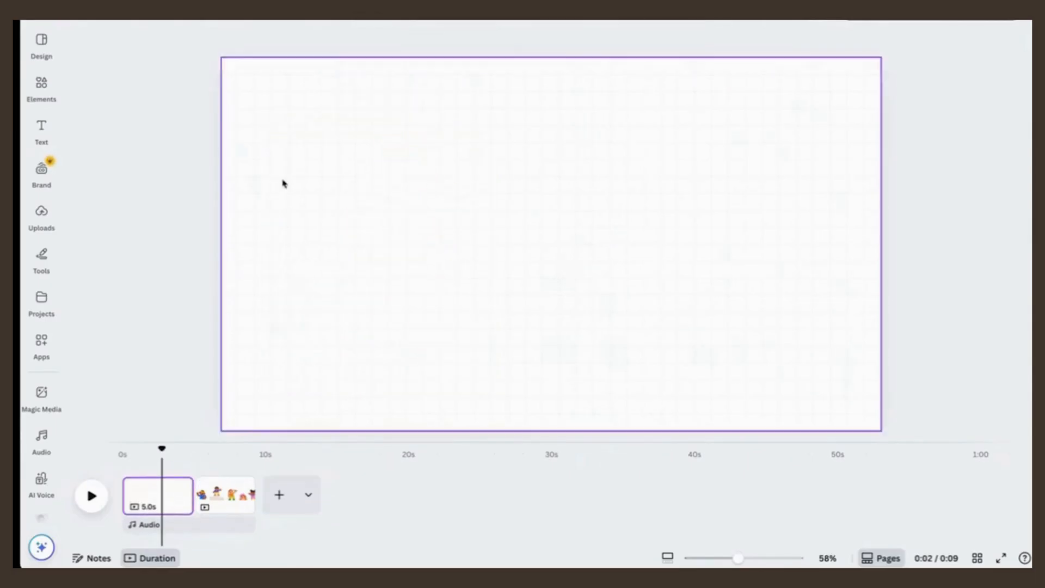
# Step: Search the elements for "hi" and browse the full set of graphics for a greeting character
pyautogui.click(43, 84)
pyautogui.click(112, 49)
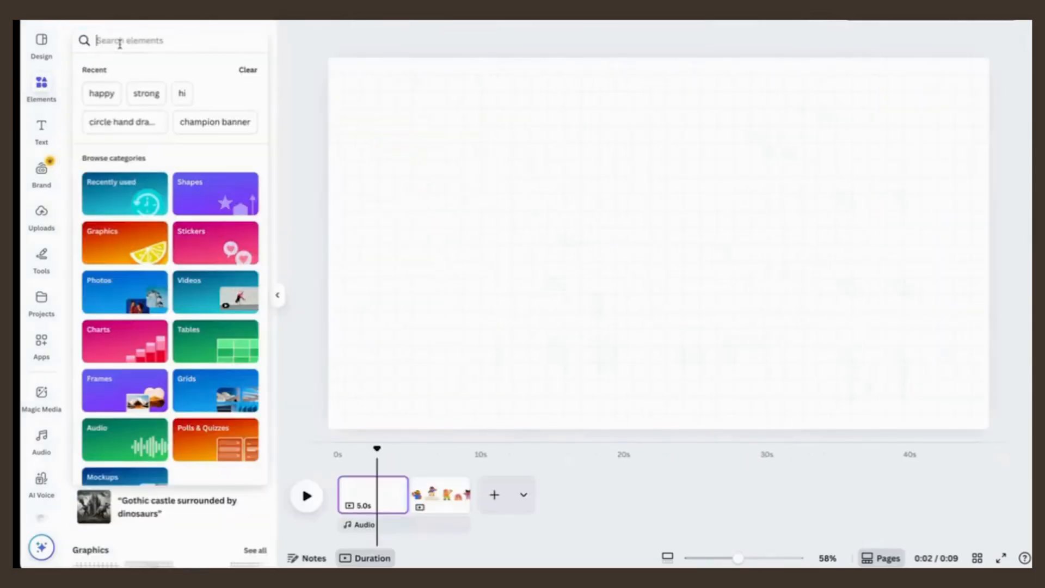
pyautogui.write('hi')
pyautogui.press('Return')
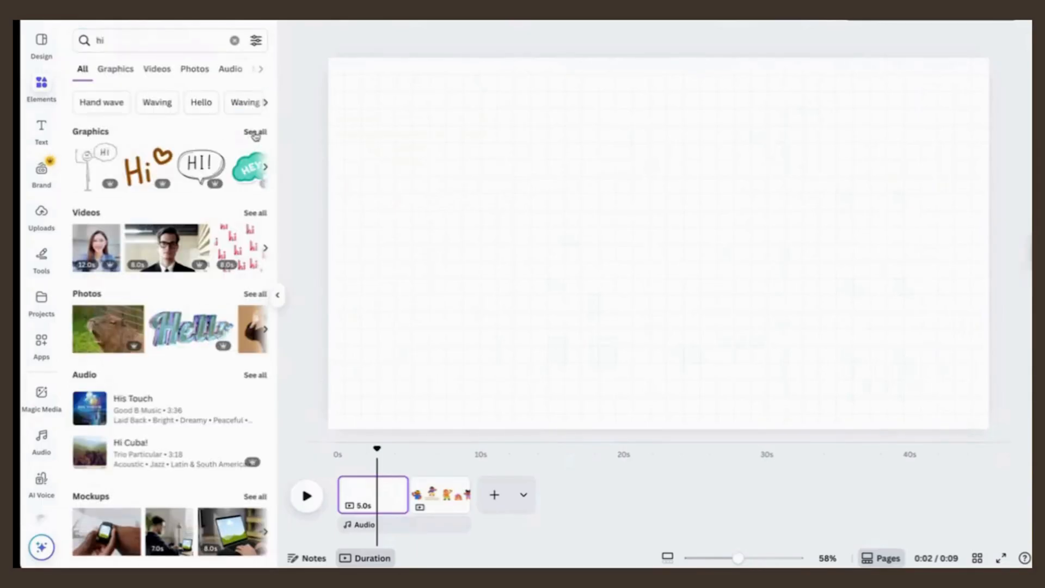
pyautogui.click(255, 132)
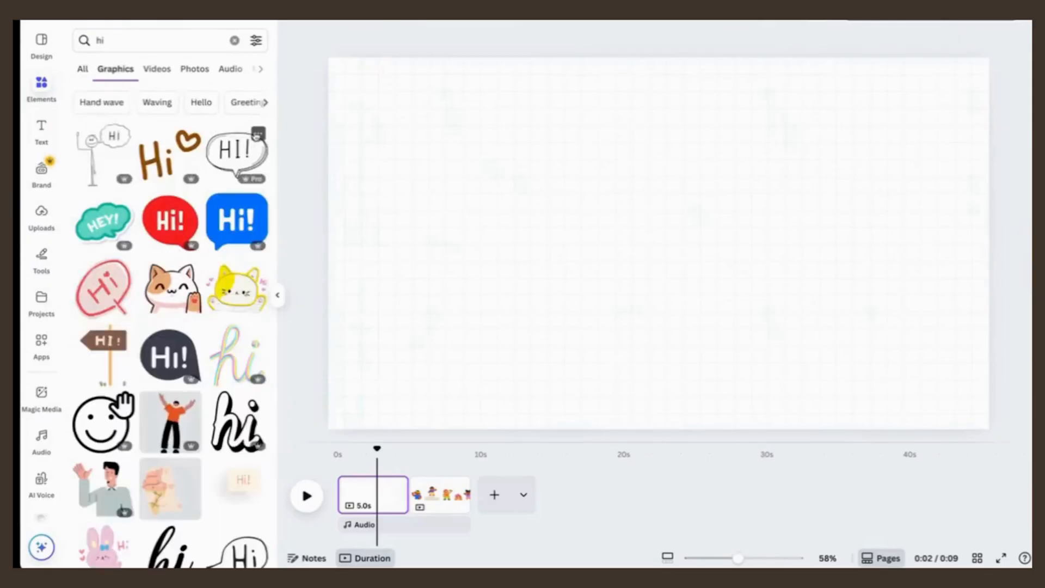
pyautogui.scroll(-5, 156, 384)
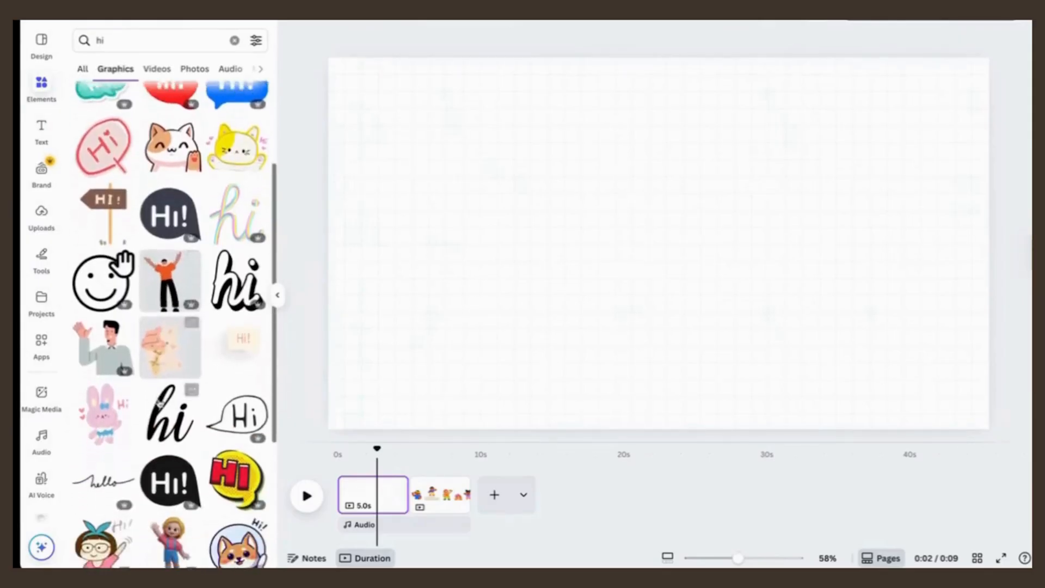
pyautogui.scroll(4, 160, 403)
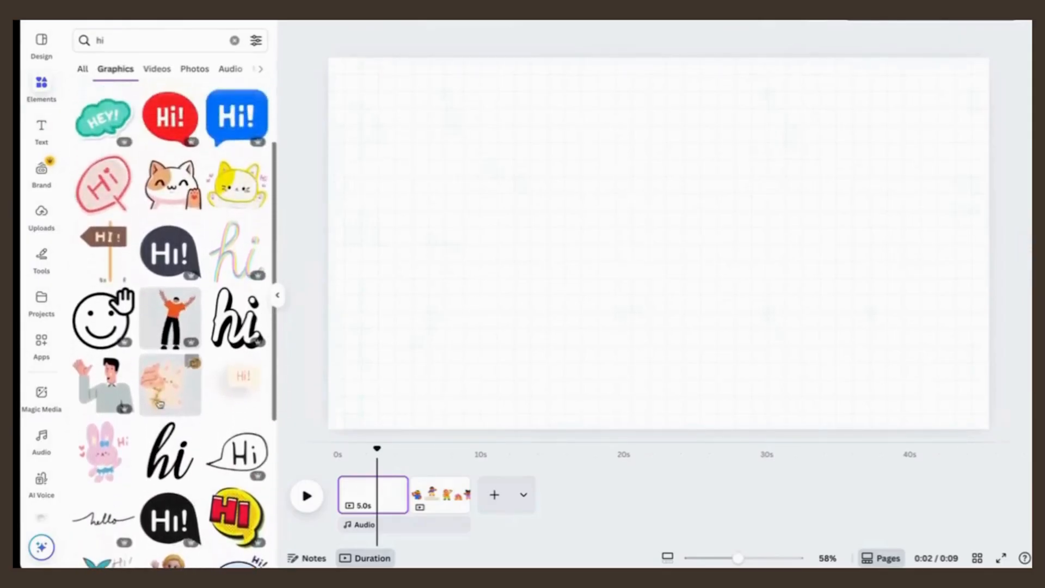
pyautogui.scroll(-2, 159, 403)
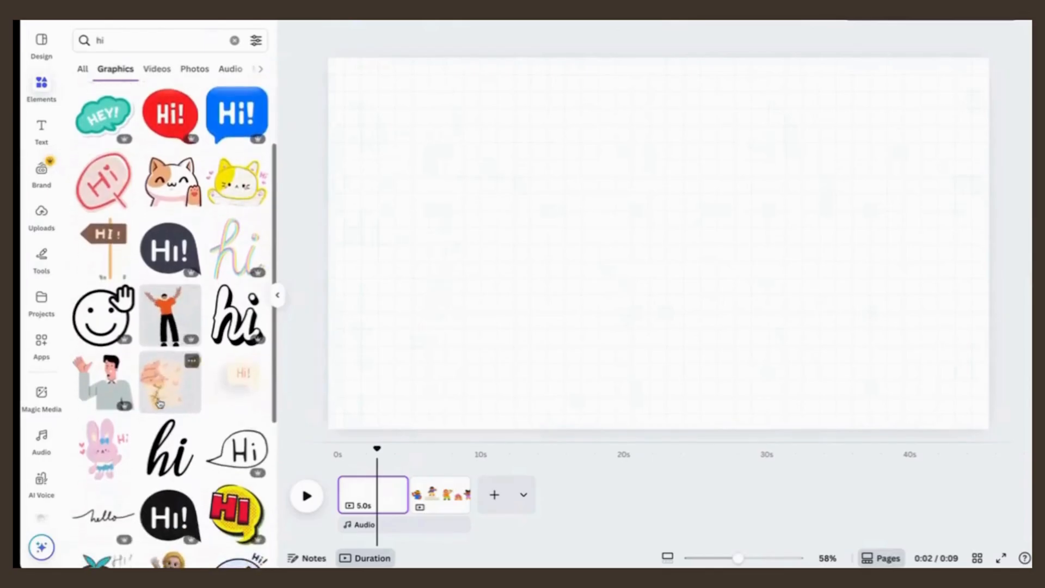
pyautogui.scroll(1, 159, 402)
pyautogui.scroll(1, 159, 403)
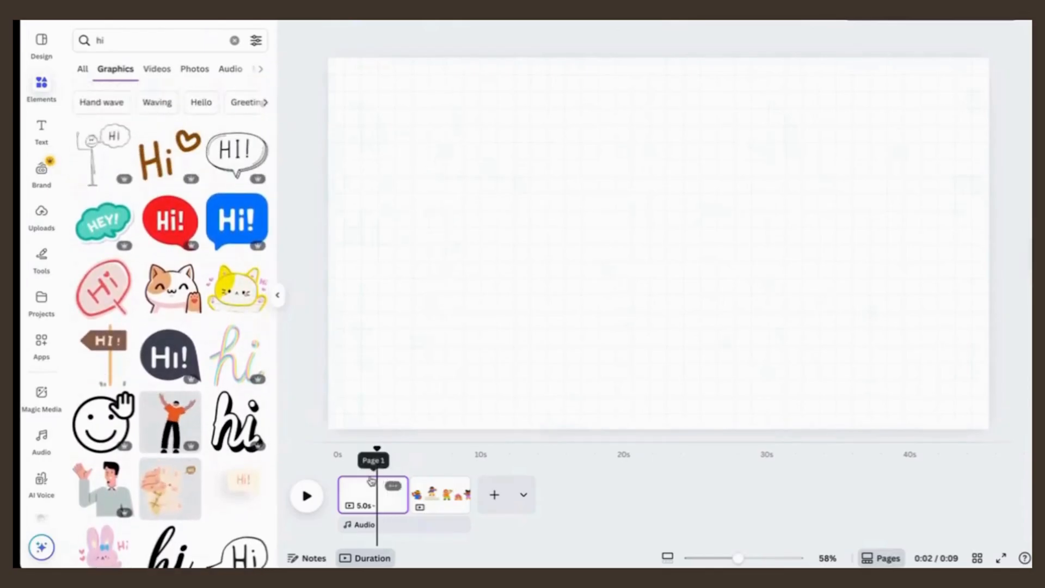
# Step: Go to the second page and browse more elements by the creator of the recently used "Boy Lifting Weights" graphic
pyautogui.click(447, 501)
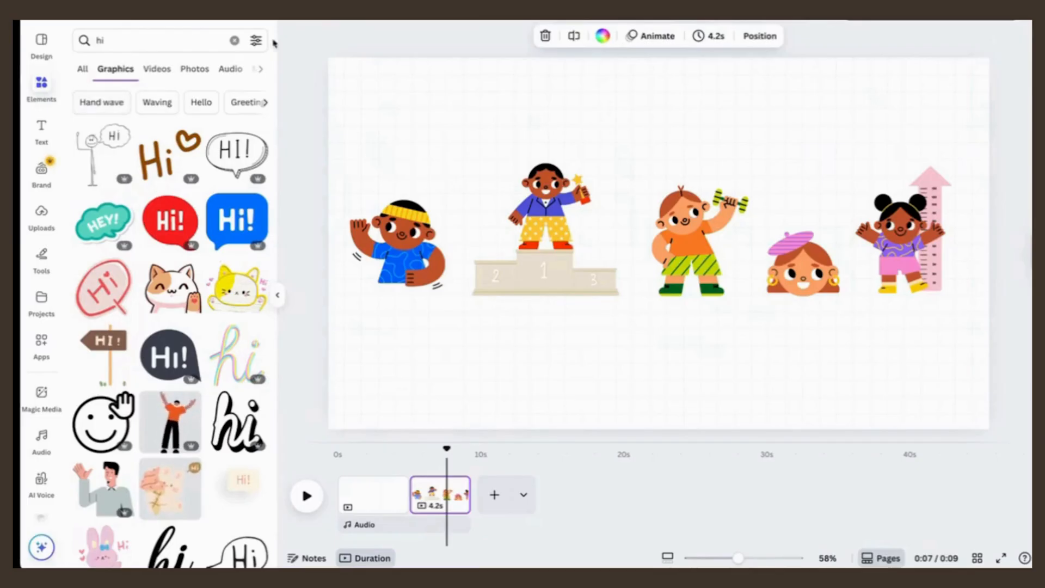
pyautogui.click(235, 41)
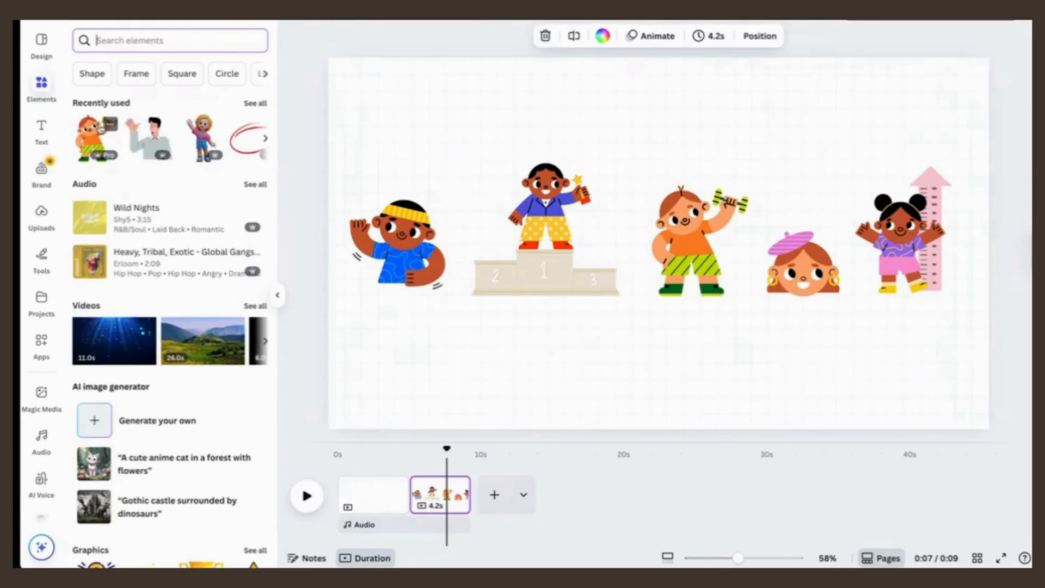
pyautogui.click(111, 125)
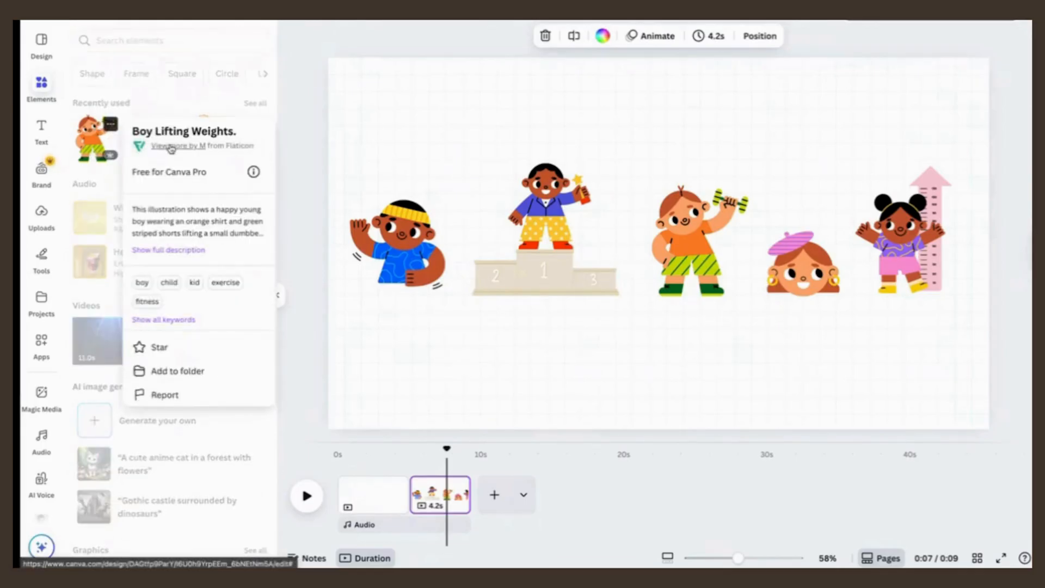
pyautogui.click(170, 146)
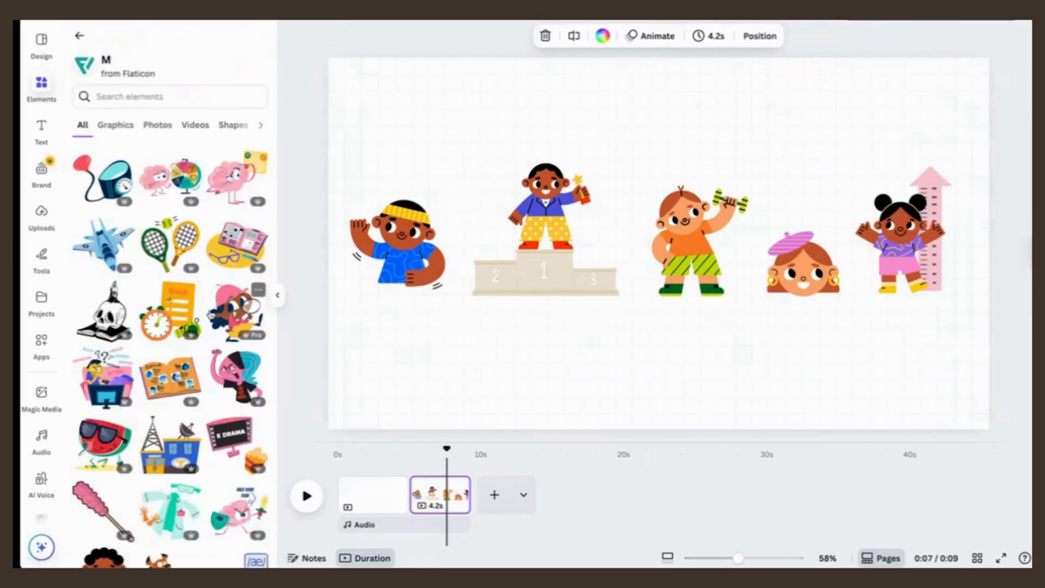
pyautogui.scroll(-5, 211, 315)
pyautogui.scroll(3, 211, 315)
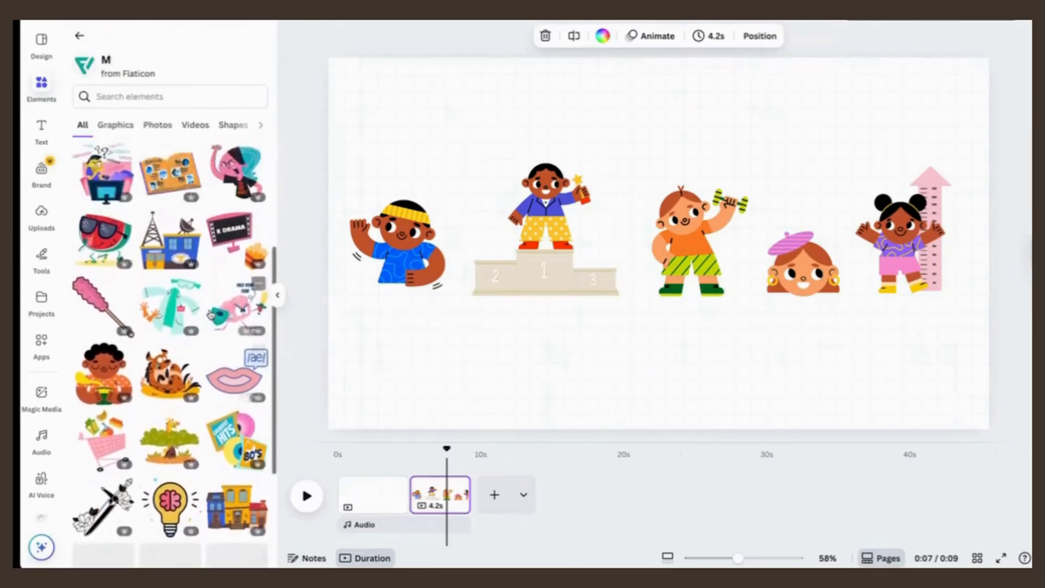
pyautogui.scroll(-2, 210, 315)
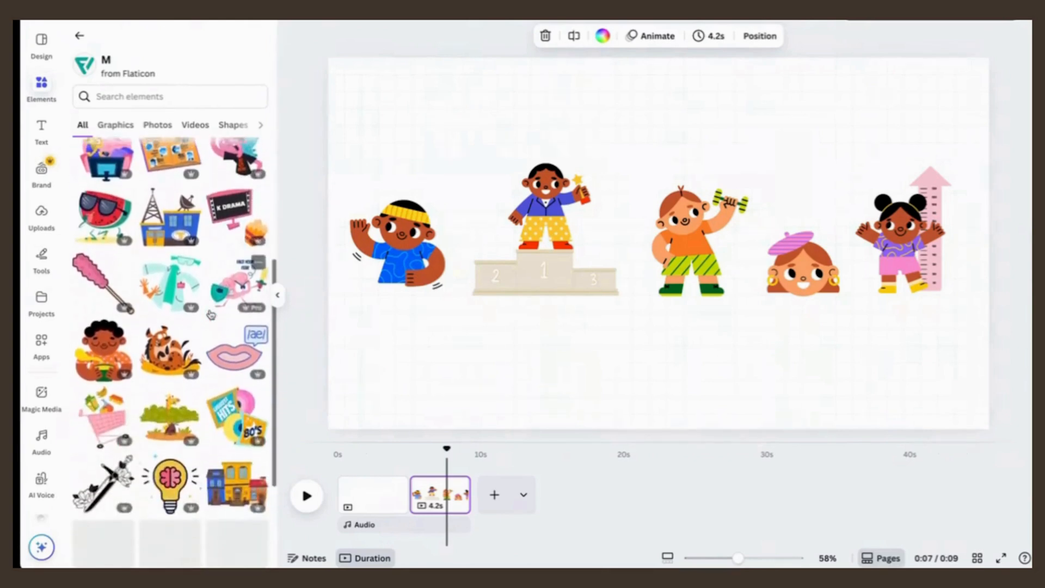
pyautogui.scroll(5, 211, 315)
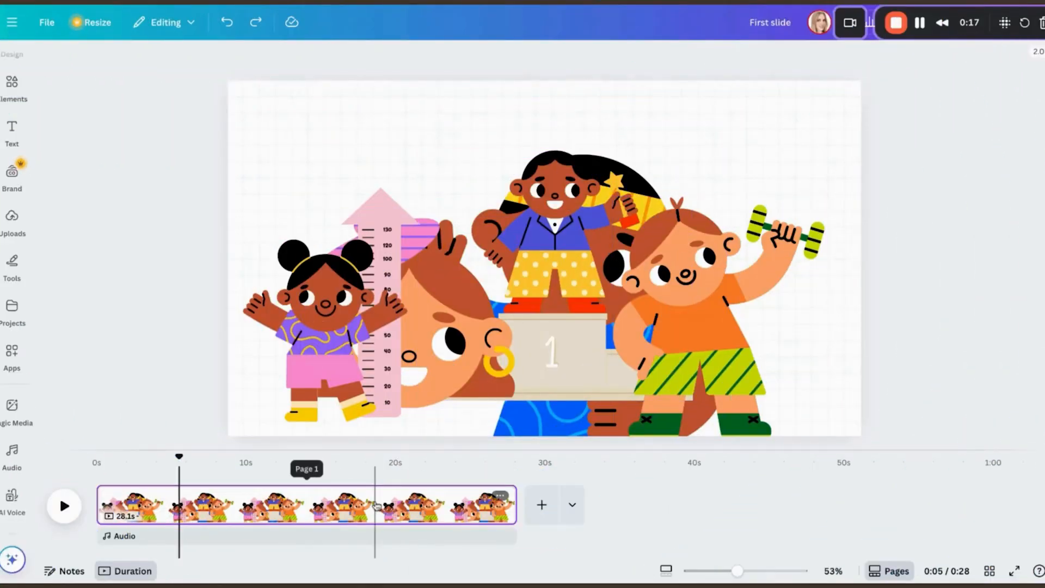
# Step: Examine the overlapping characters on the 28.1-second page one by one, checking each one's timing on the timeline
pyautogui.click(538, 268)
pyautogui.click(681, 262)
pyautogui.click(643, 170)
pyautogui.click(360, 265)
pyautogui.click(335, 356)
pyautogui.click(598, 235)
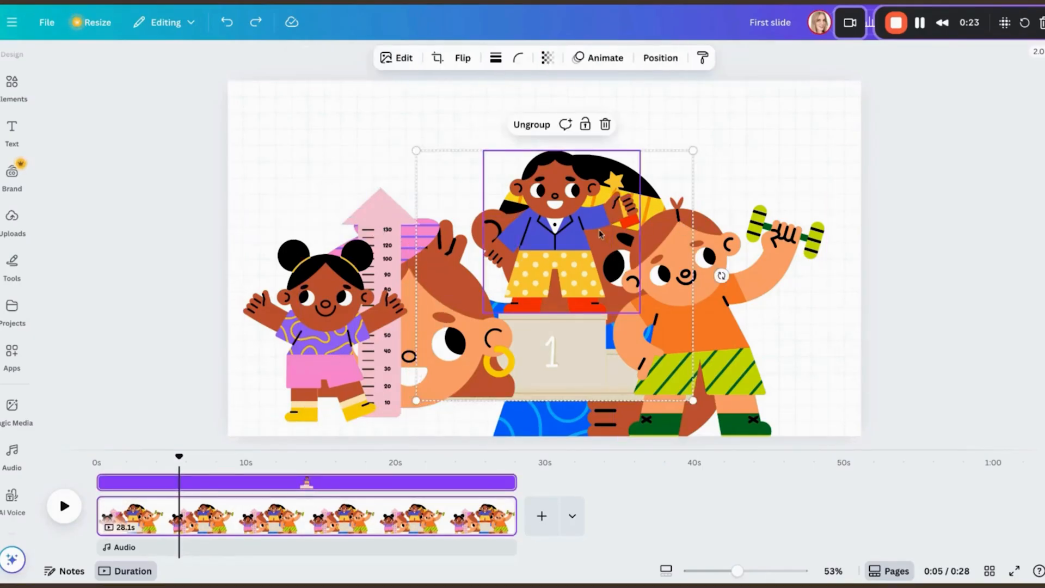
pyautogui.click(464, 262)
pyautogui.click(550, 261)
pyautogui.click(680, 294)
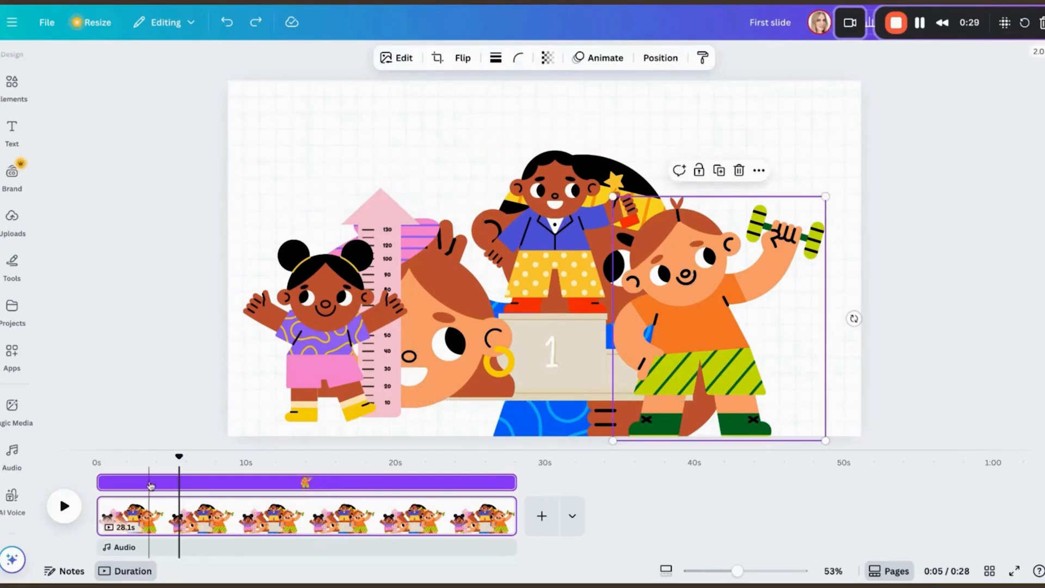
# Step: Preview the page from the start and trim the yellow-headband boy's timing to end at about 7 seconds
pyautogui.moveTo(179, 458); pyautogui.dragTo(95, 467)
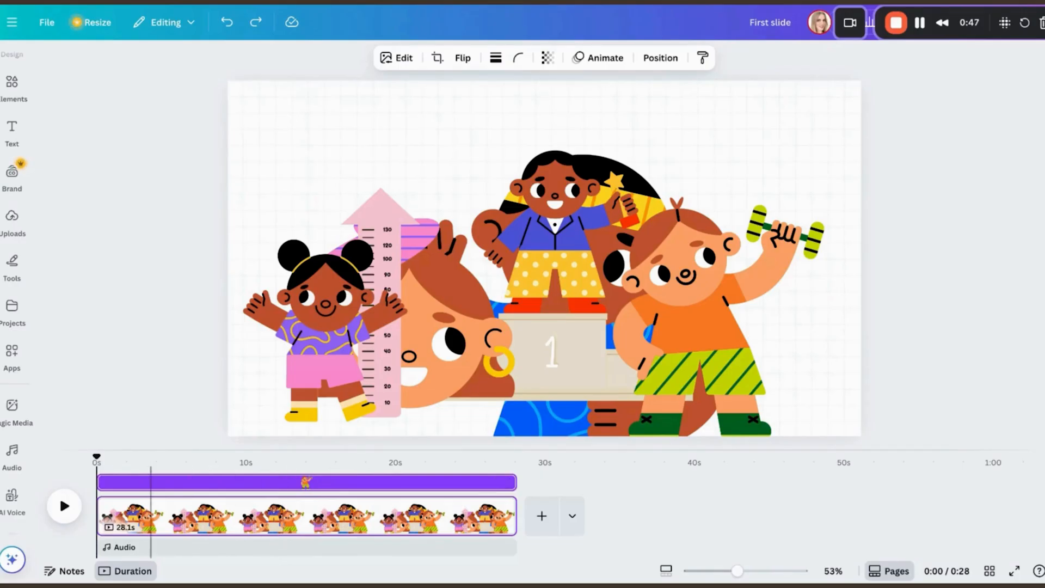
pyautogui.click(63, 506)
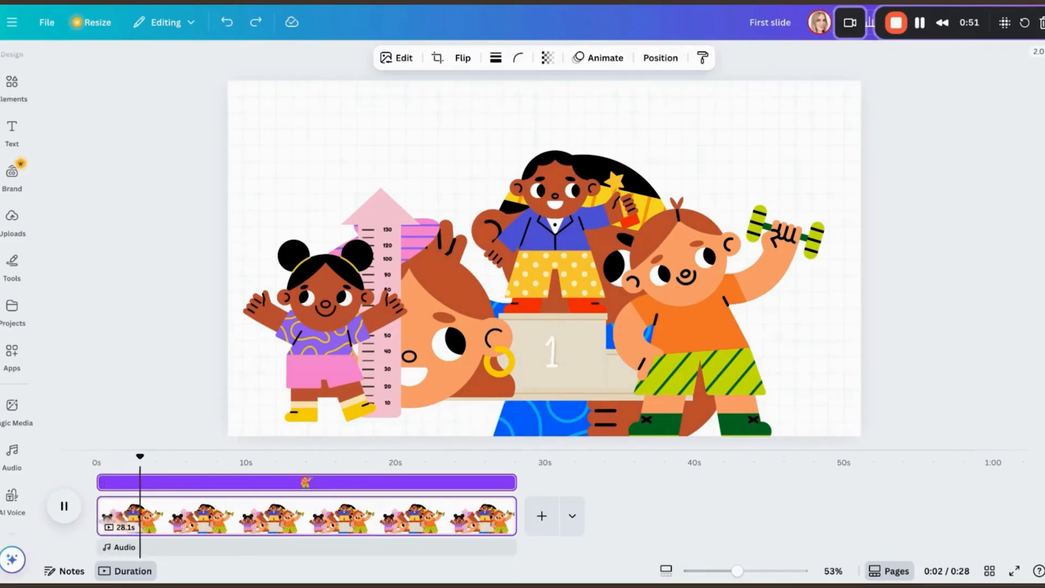
pyautogui.click(60, 495)
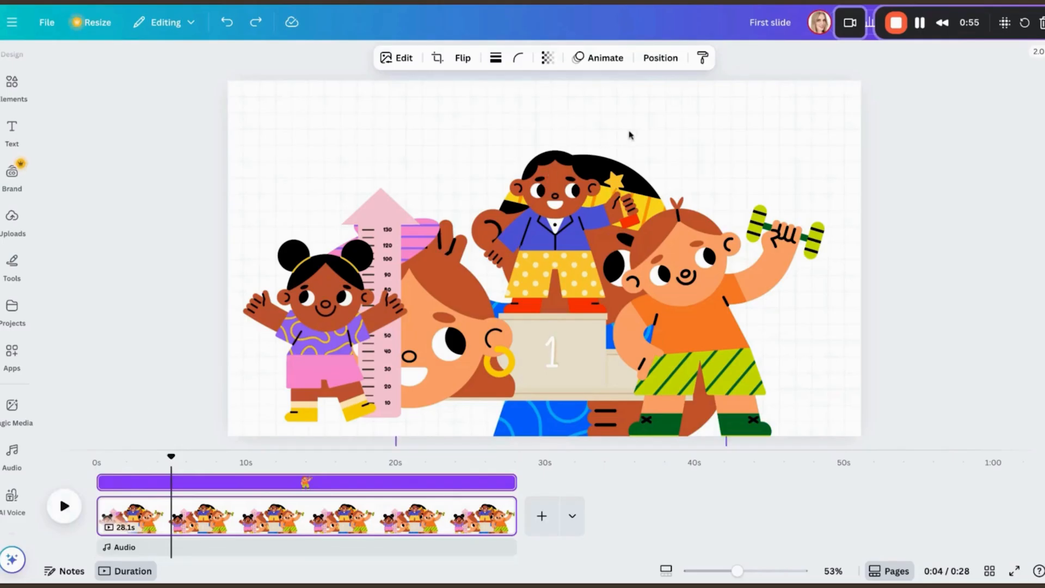
pyautogui.click(634, 157)
pyautogui.click(660, 165)
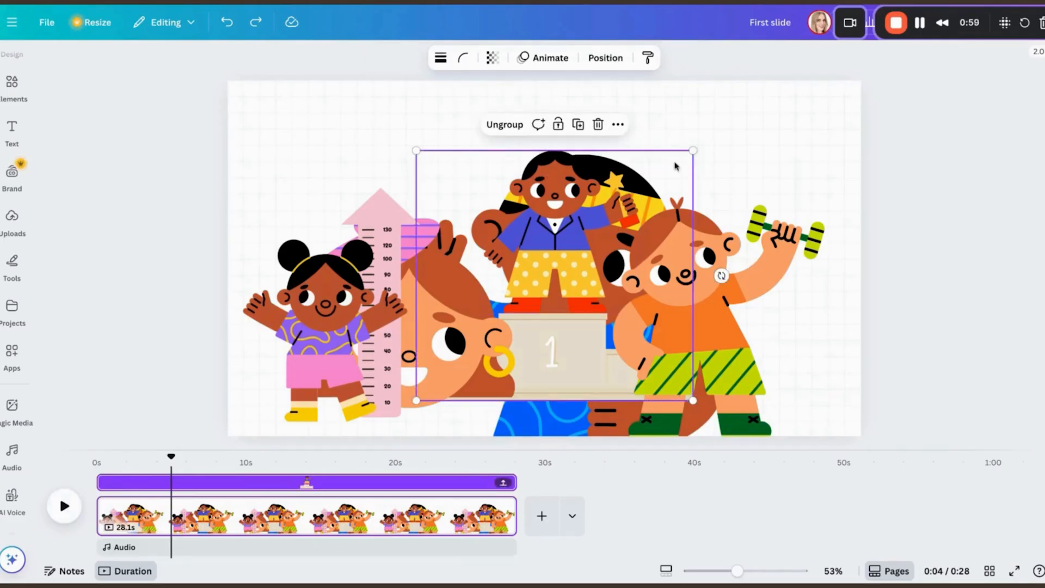
pyautogui.click(724, 165)
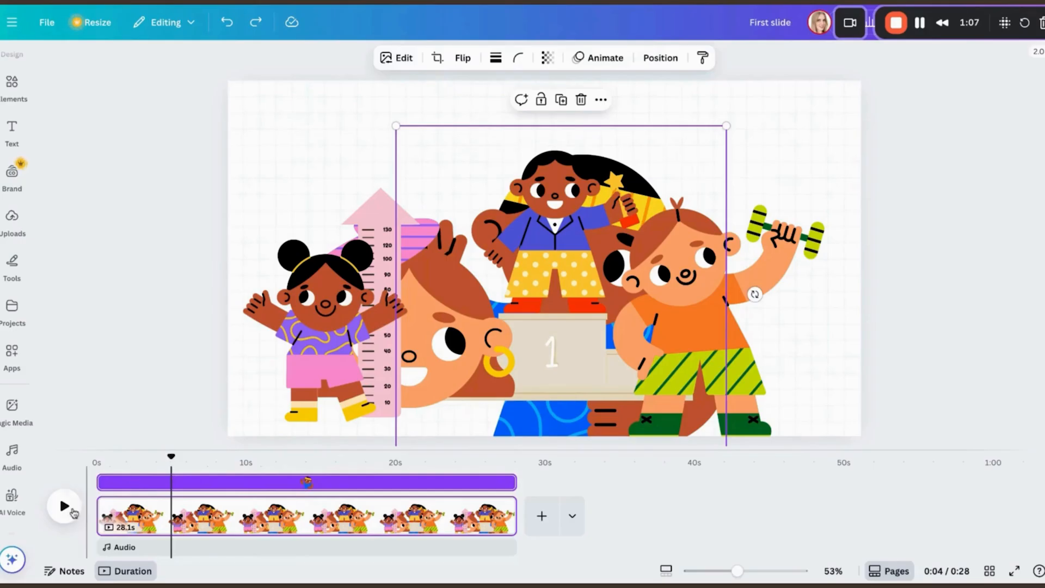
pyautogui.click(70, 509)
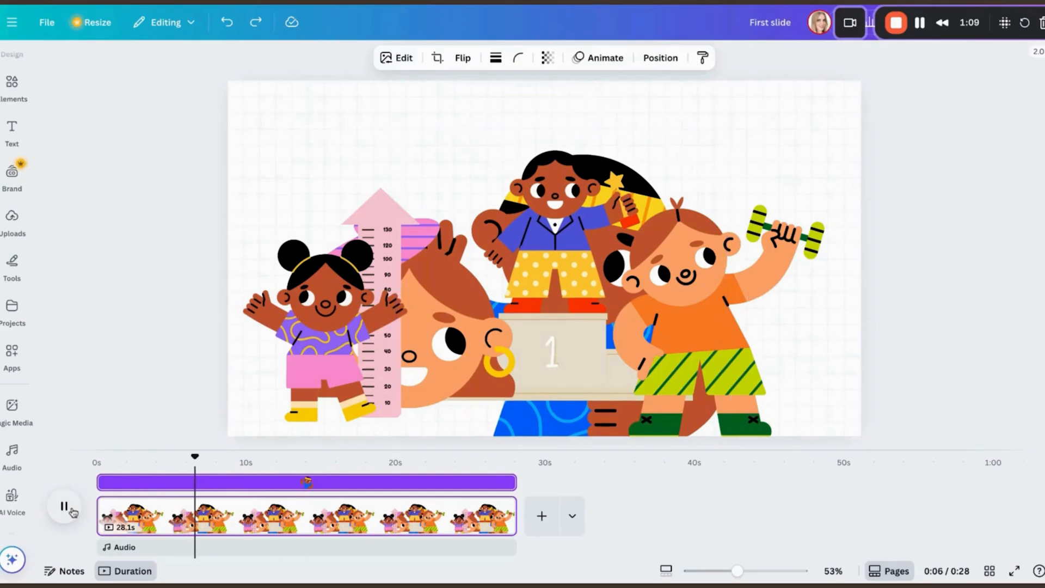
pyautogui.click(69, 509)
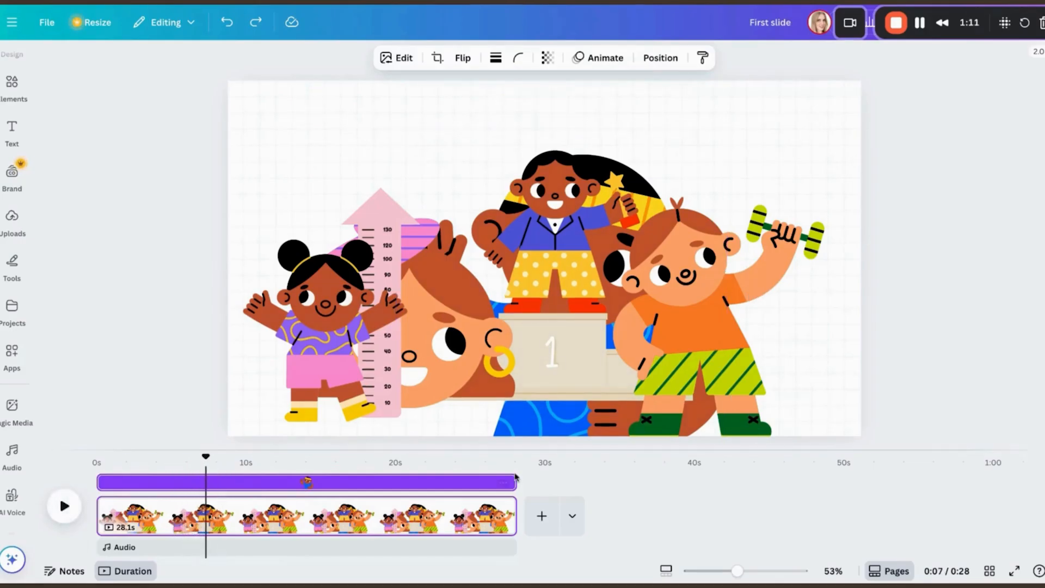
pyautogui.moveTo(510, 482); pyautogui.dragTo(202, 482)
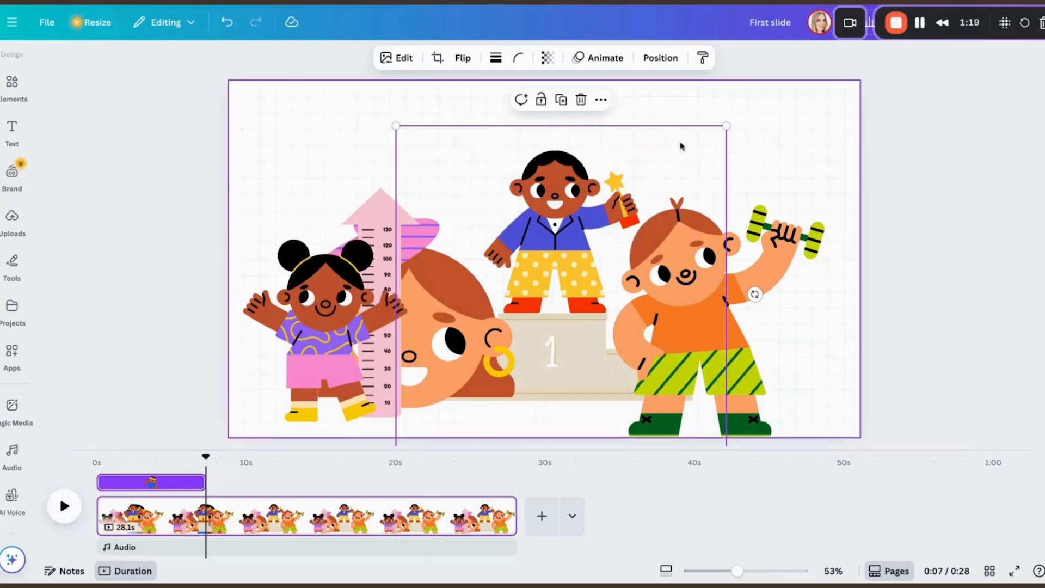
# Step: Set the podium character's timing to run from about 7 to about 11 seconds, directly after the headband boy
pyautogui.click(681, 145)
pyautogui.click(615, 155)
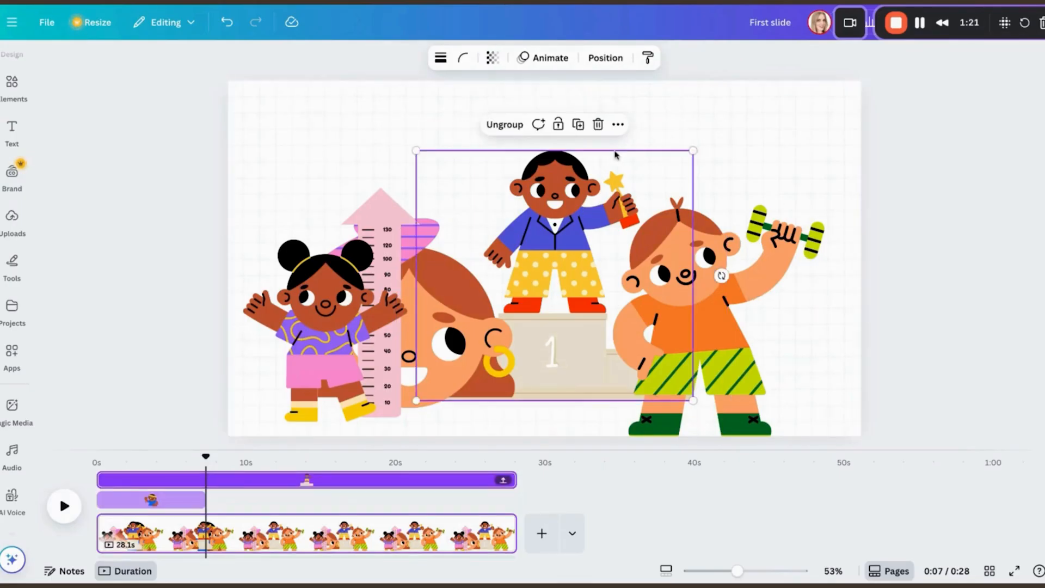
pyautogui.moveTo(99, 480); pyautogui.dragTo(207, 483)
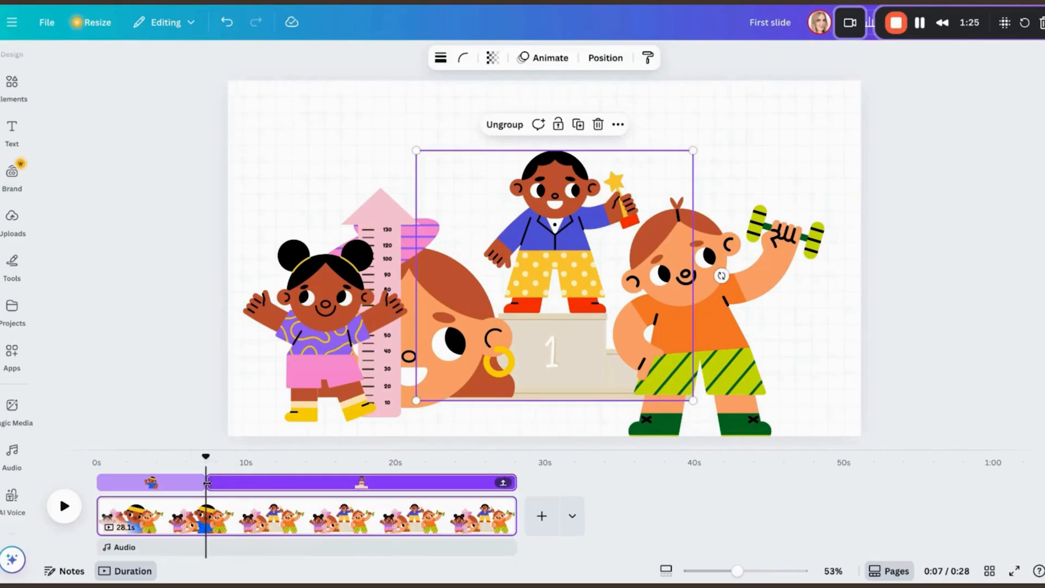
pyautogui.click(75, 507)
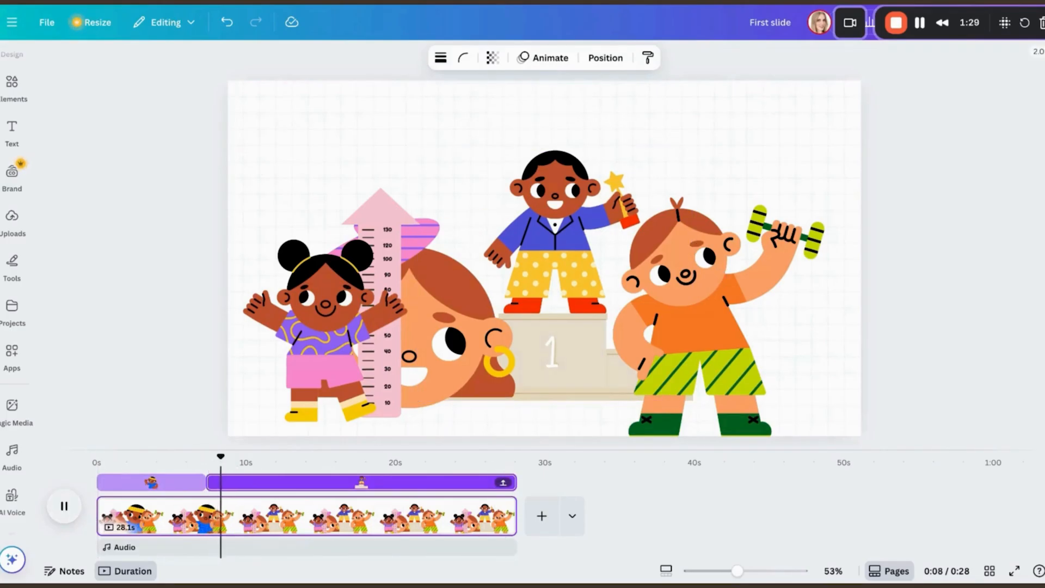
pyautogui.moveTo(514, 483); pyautogui.dragTo(272, 490)
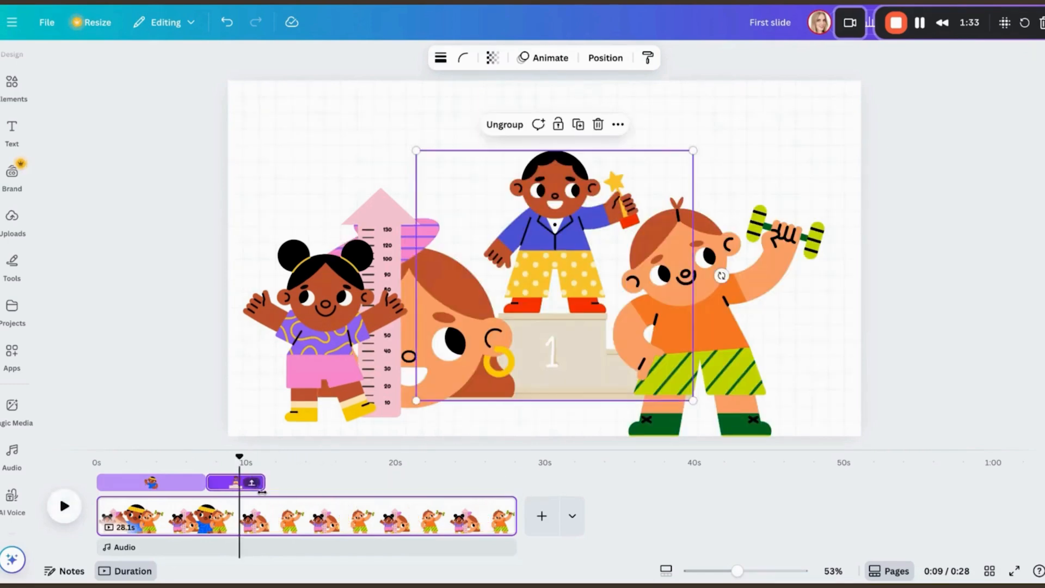
# Step: Set the girl with the height ruler to start at about 11 seconds, directly after the podium character
pyautogui.click(312, 395)
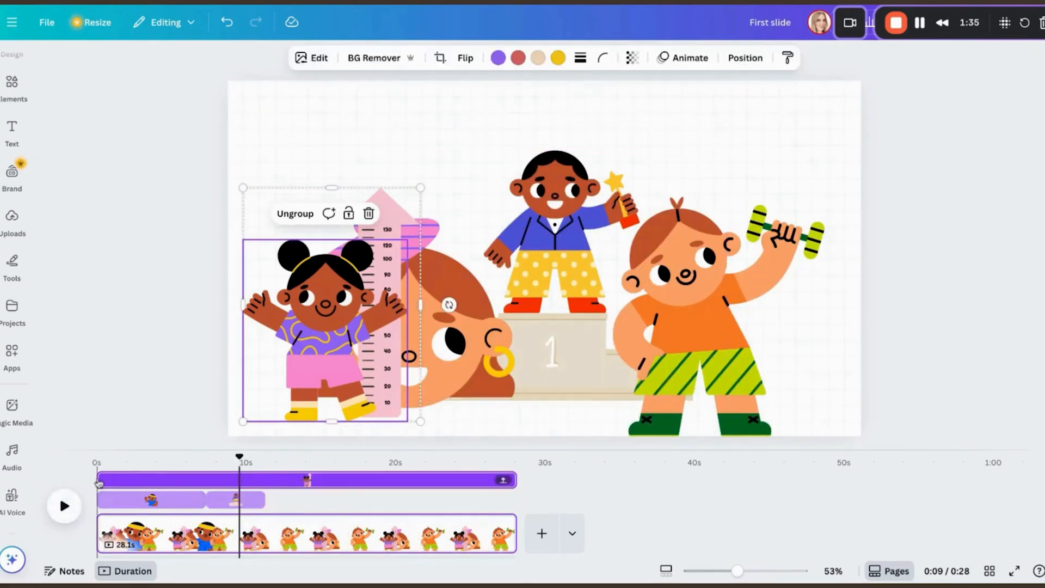
pyautogui.moveTo(97, 483); pyautogui.dragTo(268, 483)
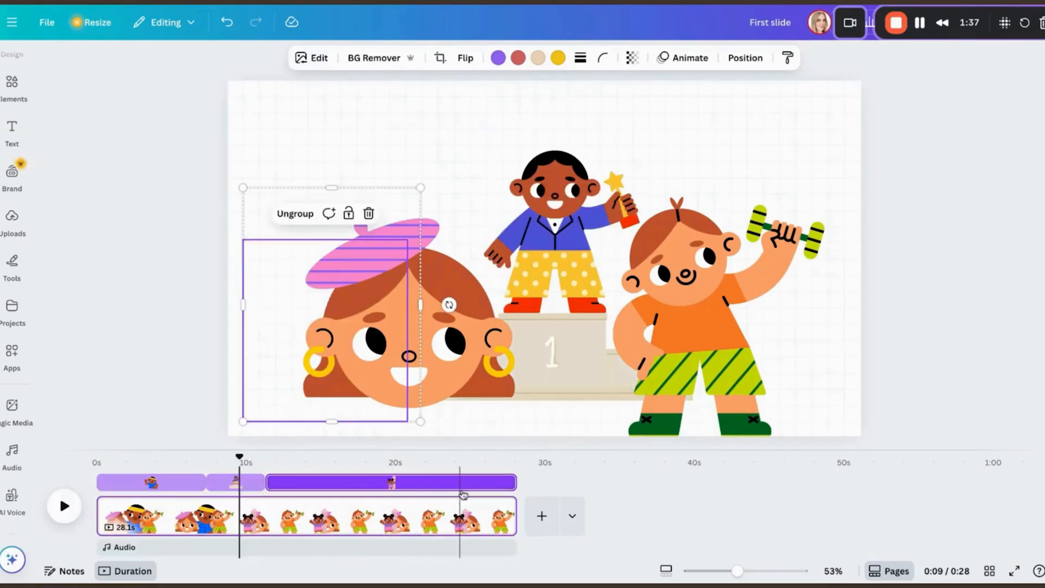
# Step: Set the pink-beret girl and the dumbbell boy to start at about 11 seconds, directly after the podium character
pyautogui.click(476, 326)
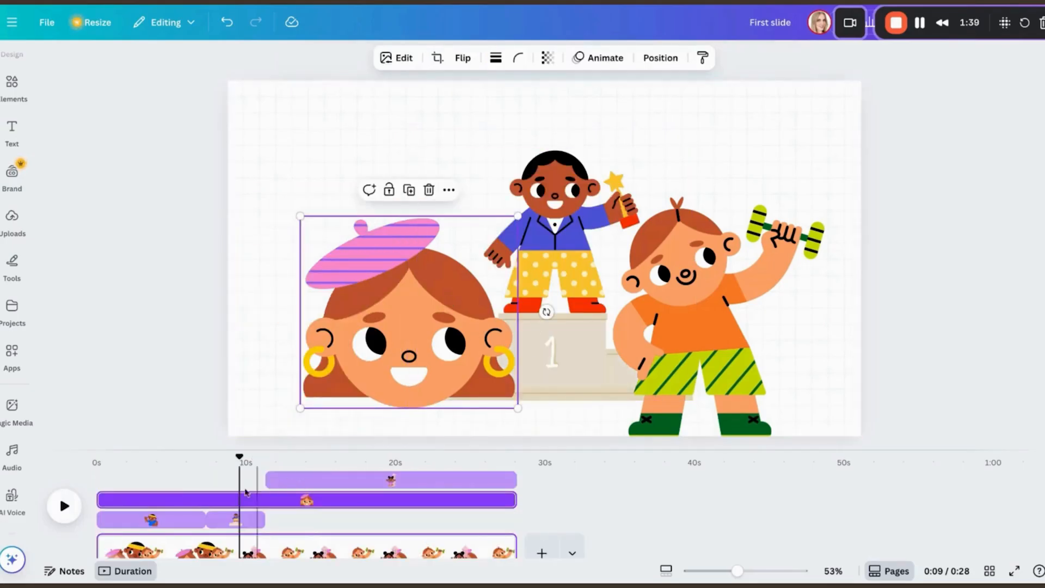
pyautogui.moveTo(110, 505); pyautogui.dragTo(265, 510)
pyautogui.click(679, 380)
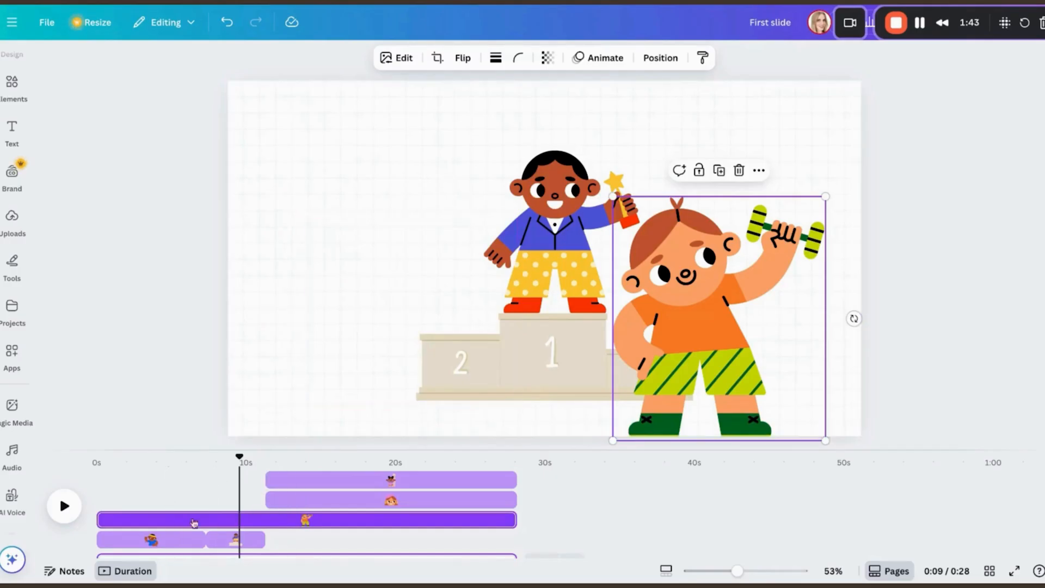
pyautogui.moveTo(99, 522); pyautogui.dragTo(267, 519)
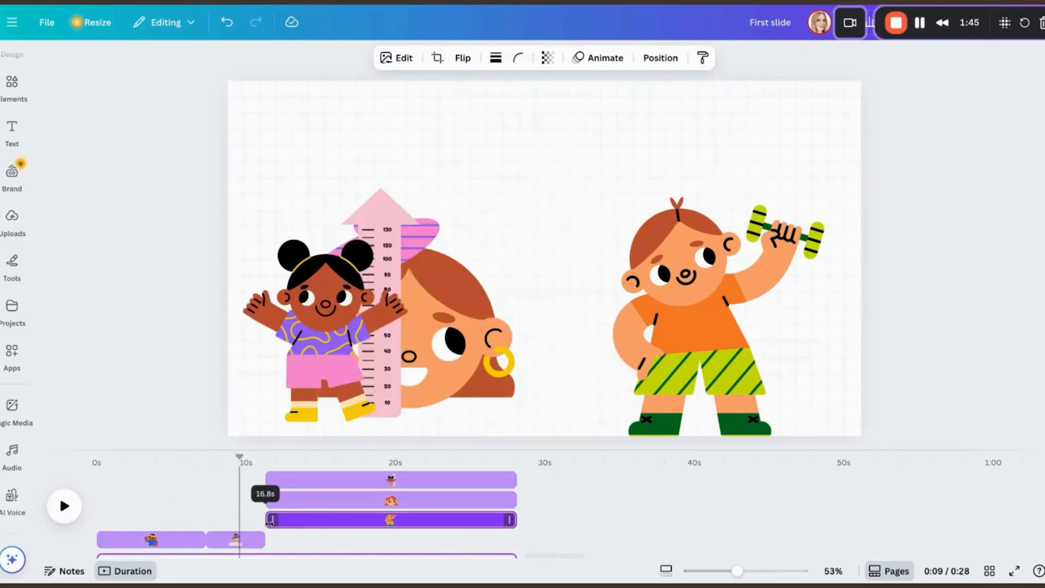
# Step: Move the pink-beret girl to the middle of the page, then shrink the dumbbell boy and shift him clear of her
pyautogui.click(405, 505)
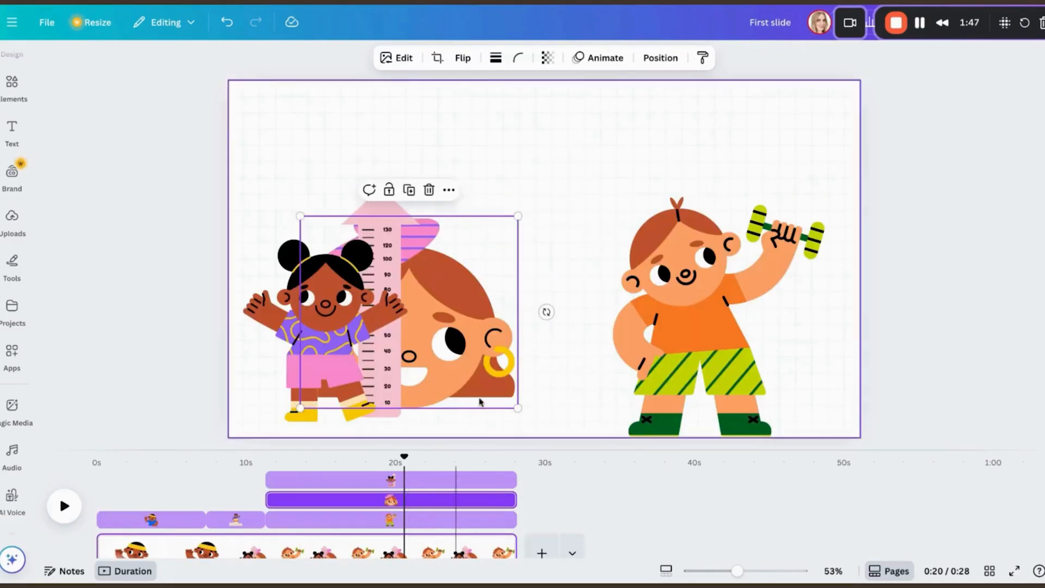
pyautogui.moveTo(472, 366); pyautogui.dragTo(628, 366)
pyautogui.click(709, 353)
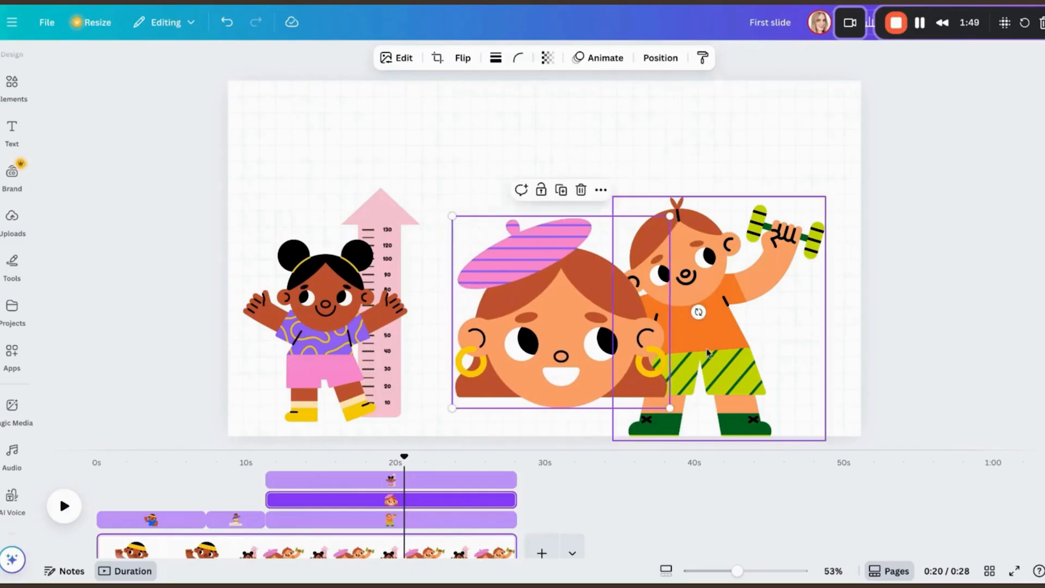
pyautogui.moveTo(826, 197); pyautogui.dragTo(784, 243)
pyautogui.moveTo(697, 340); pyautogui.dragTo(775, 327)
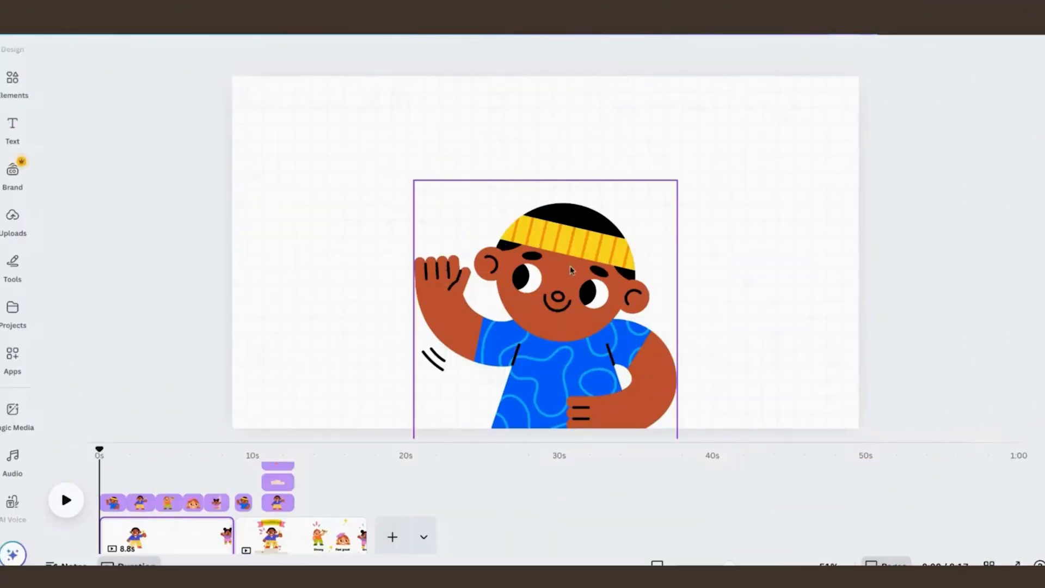
# Step: Preview the 8.8-second page from the start and shift the waving headband boy slightly lower on the page
pyautogui.click(68, 498)
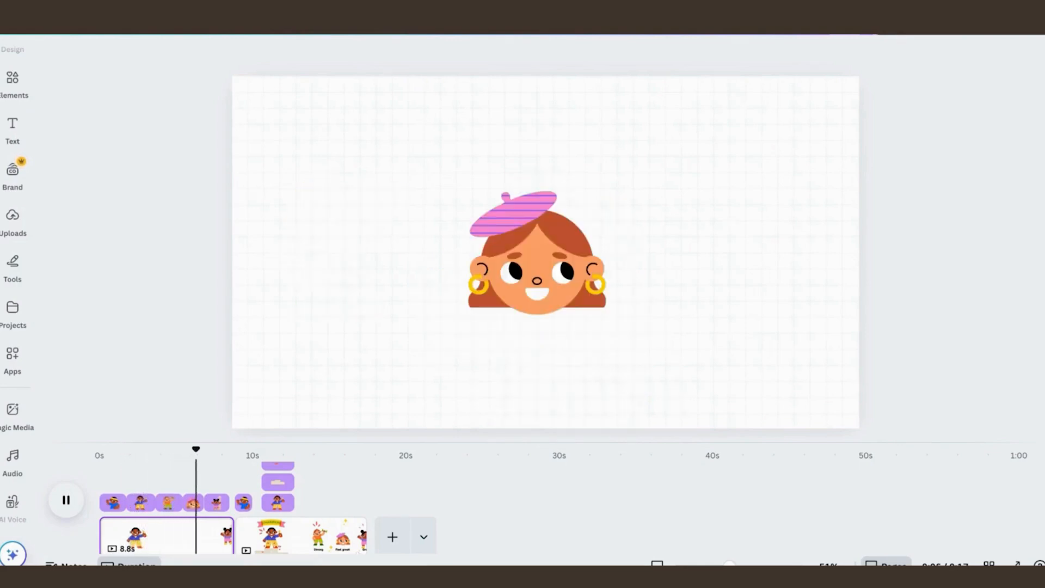
pyautogui.moveTo(226, 449); pyautogui.dragTo(100, 462)
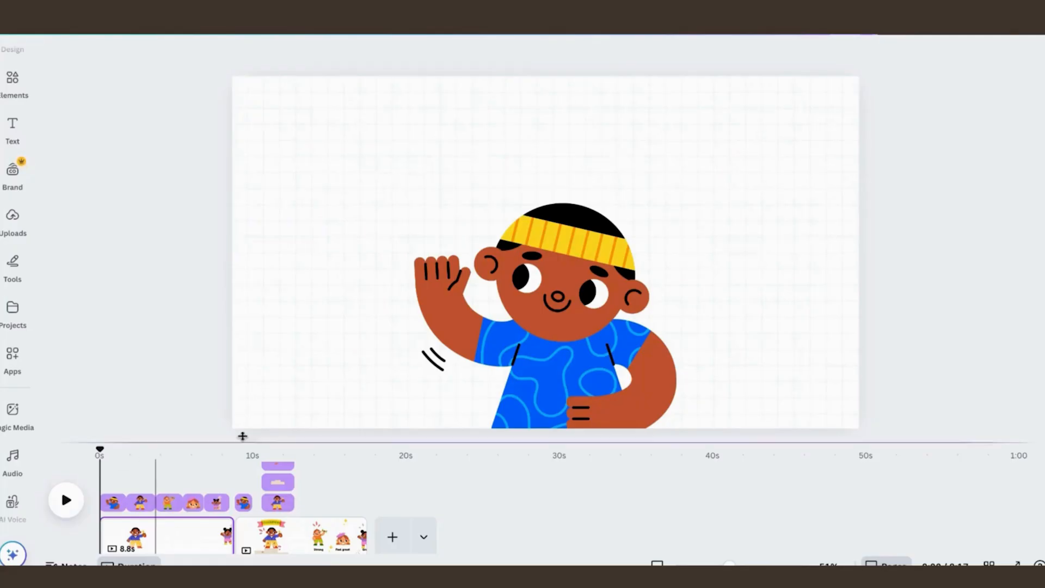
pyautogui.click(567, 342)
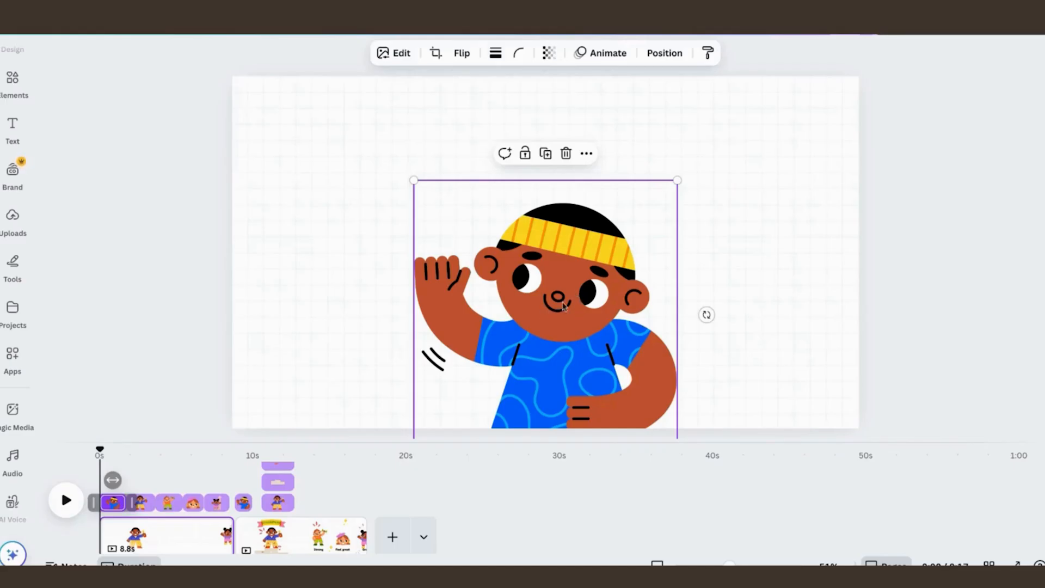
pyautogui.moveTo(564, 279)
pyautogui.mouseDown()
pyautogui.moveTo(564, 341)
pyautogui.moveTo(564, 269)
pyautogui.moveTo(564, 320)
pyautogui.moveTo(566, 281)
pyautogui.mouseUp()
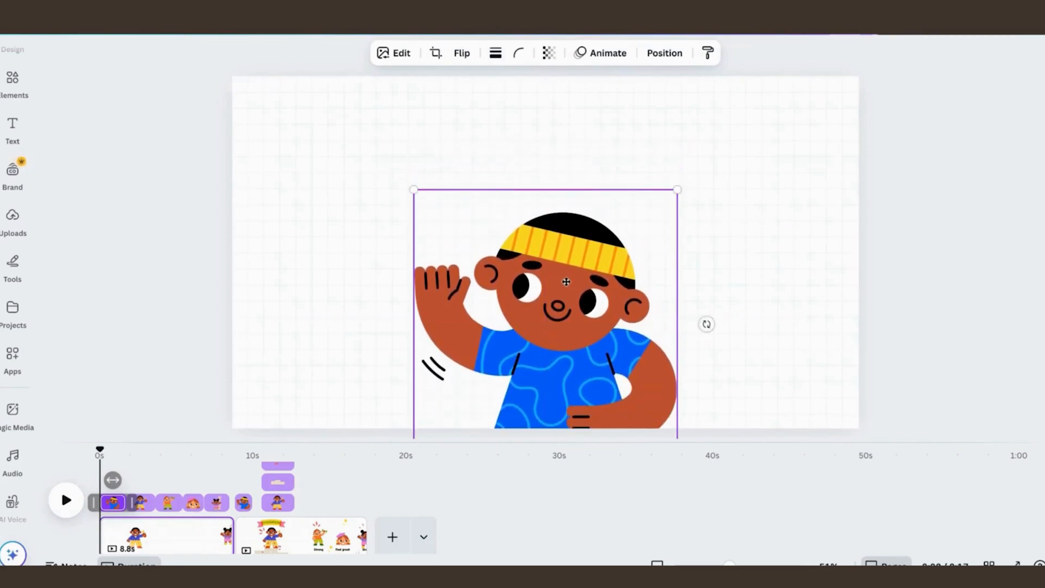
# Step: Add the text "Hello" at size 71.8 and place it tilted above the headband boy's waving hand
pyautogui.click(672, 163)
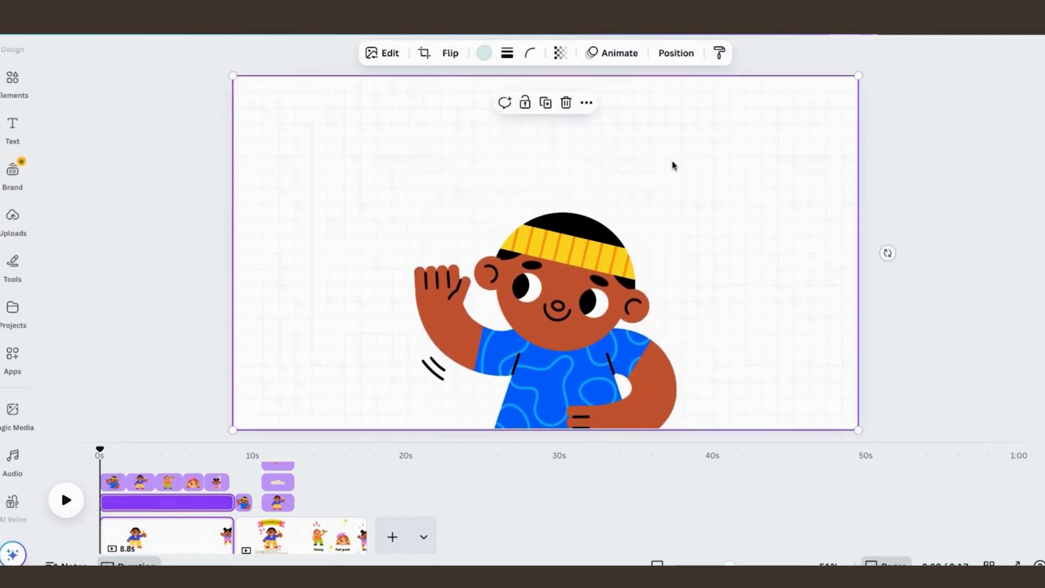
pyautogui.press('t')
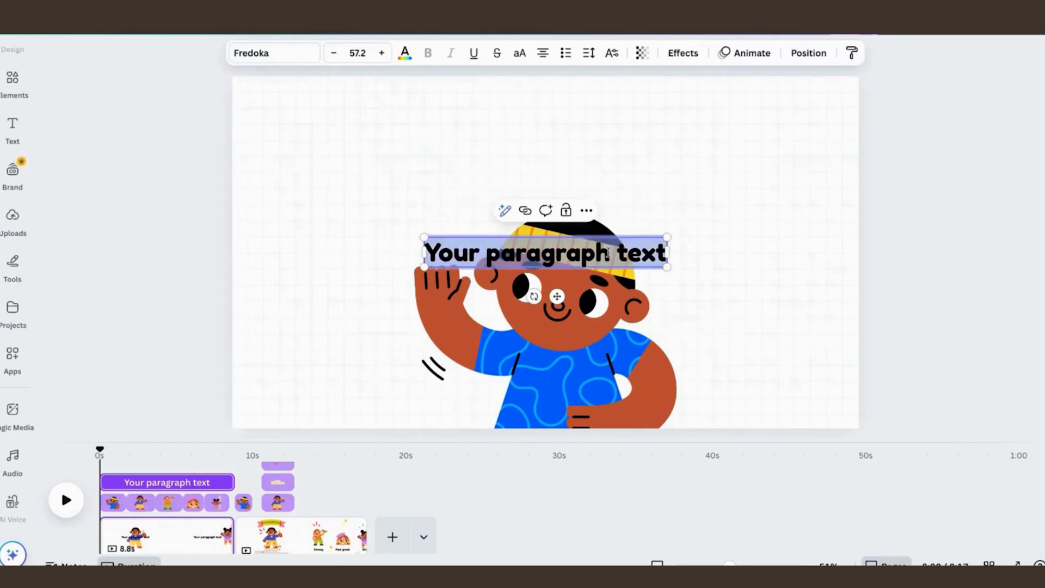
pyautogui.write('Hello')
pyautogui.click(742, 233)
pyautogui.click(552, 263)
pyautogui.moveTo(559, 256); pyautogui.dragTo(471, 258)
pyautogui.moveTo(464, 213); pyautogui.dragTo(477, 215)
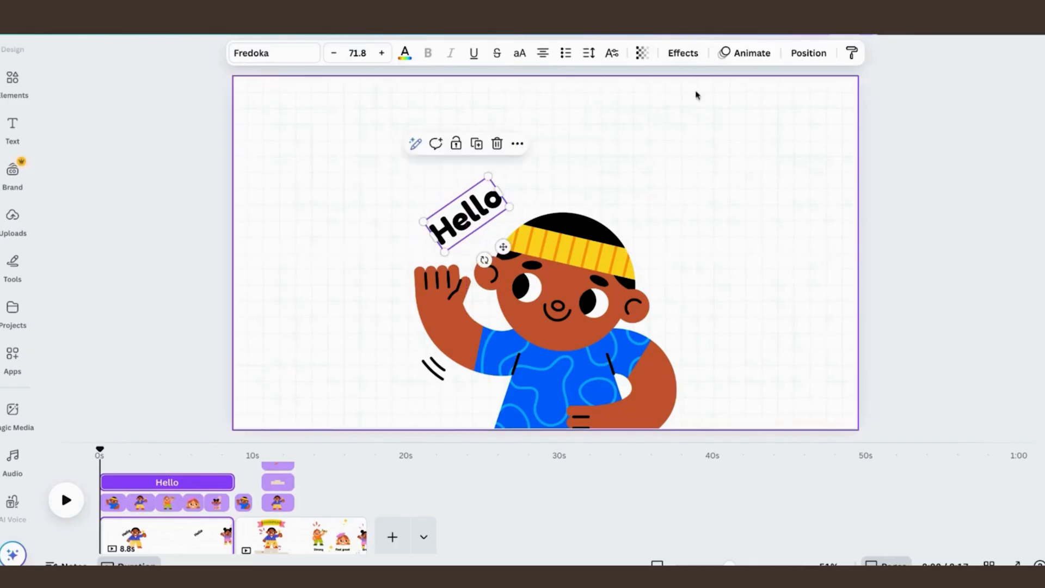
# Step: Apply the curved shape effect to the "Hello" text and reduce the amount of curve
pyautogui.click(694, 61)
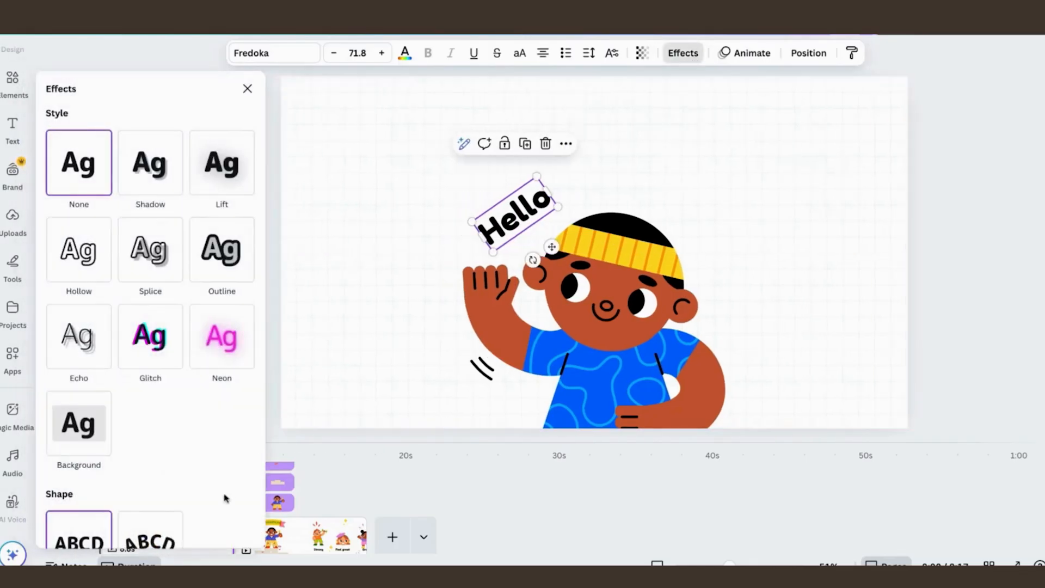
pyautogui.scroll(-2, 207, 453)
pyautogui.click(163, 489)
pyautogui.scroll(-2, 163, 502)
pyautogui.moveTo(171, 520); pyautogui.dragTo(152, 523)
pyautogui.click(354, 348)
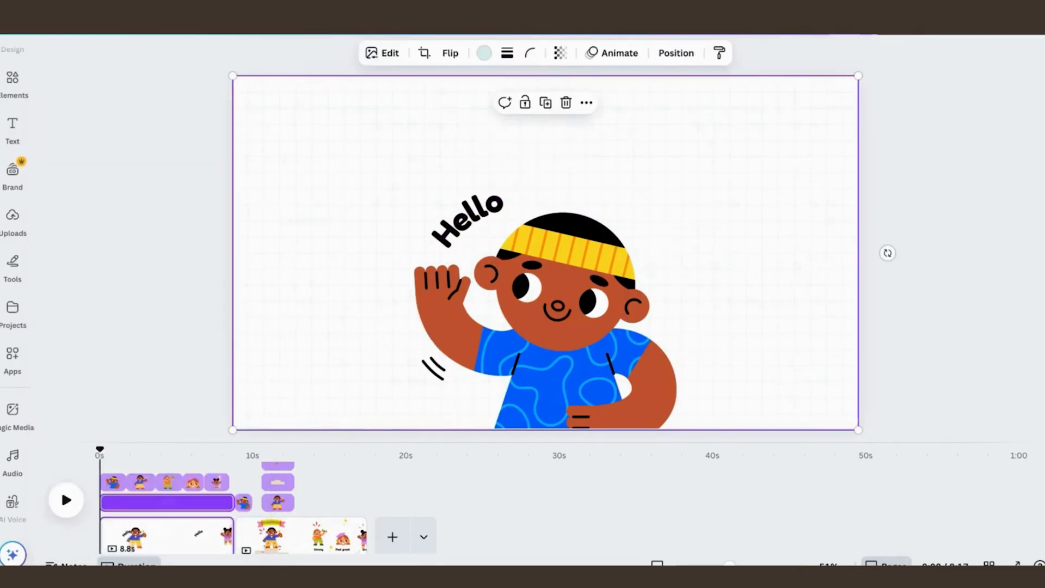
# Step: Group the "Hello" text with the headband boy
pyautogui.click(467, 219)
pyautogui.keyDown('shift'); pyautogui.click(576, 239); pyautogui.keyUp('shift')
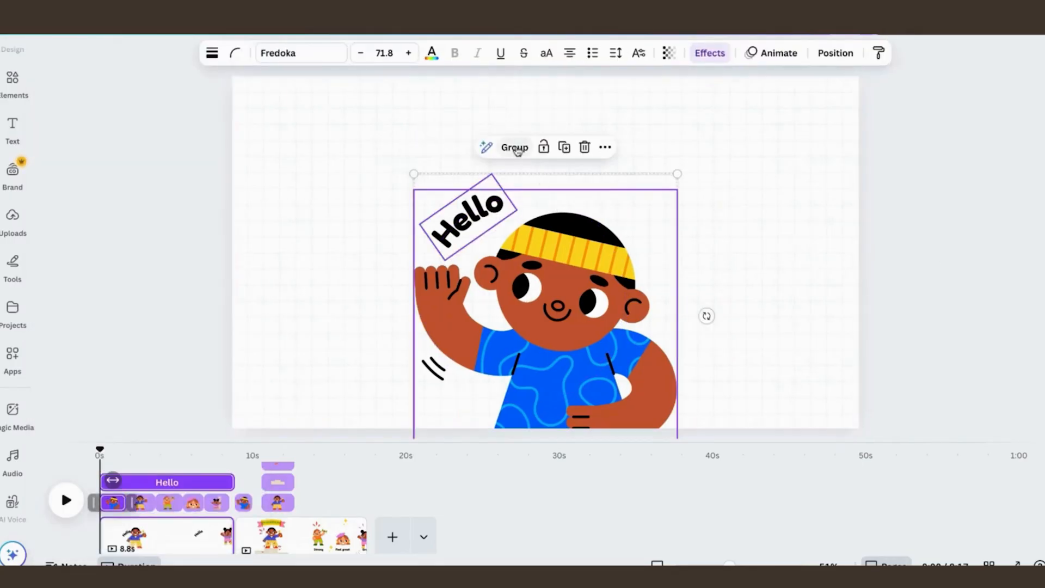
pyautogui.click(515, 148)
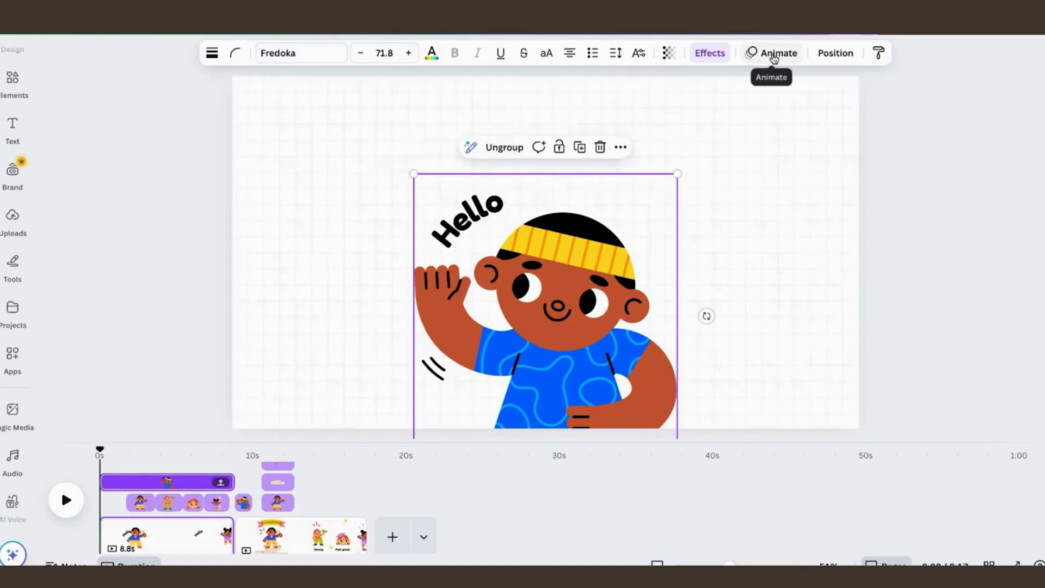
# Step: Apply the Baseline animation on enter to the "Hello" group and trim its timing to end at about 2 seconds
pyautogui.click(774, 55)
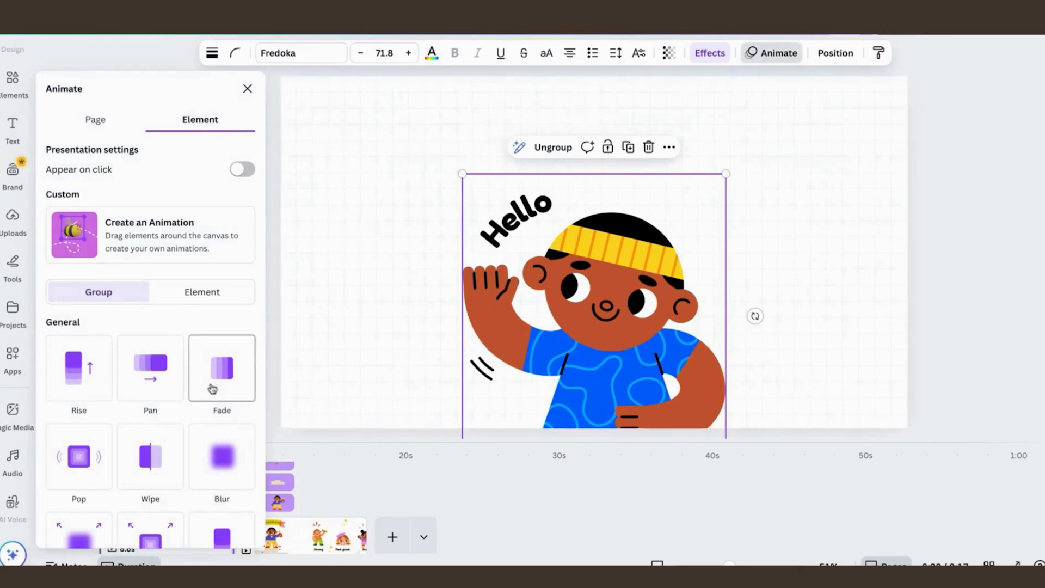
pyautogui.scroll(-5, 213, 389)
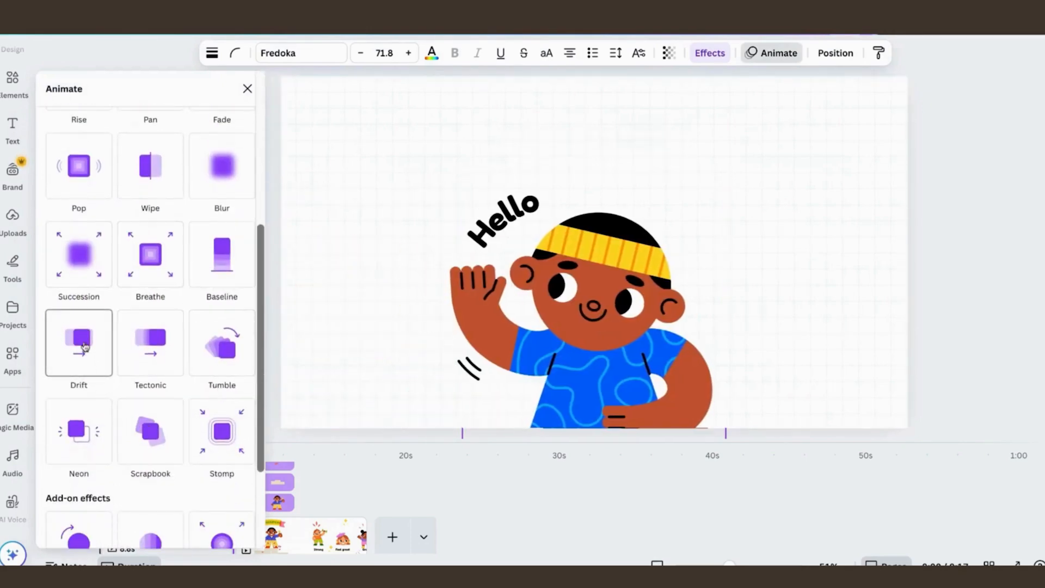
pyautogui.click(227, 272)
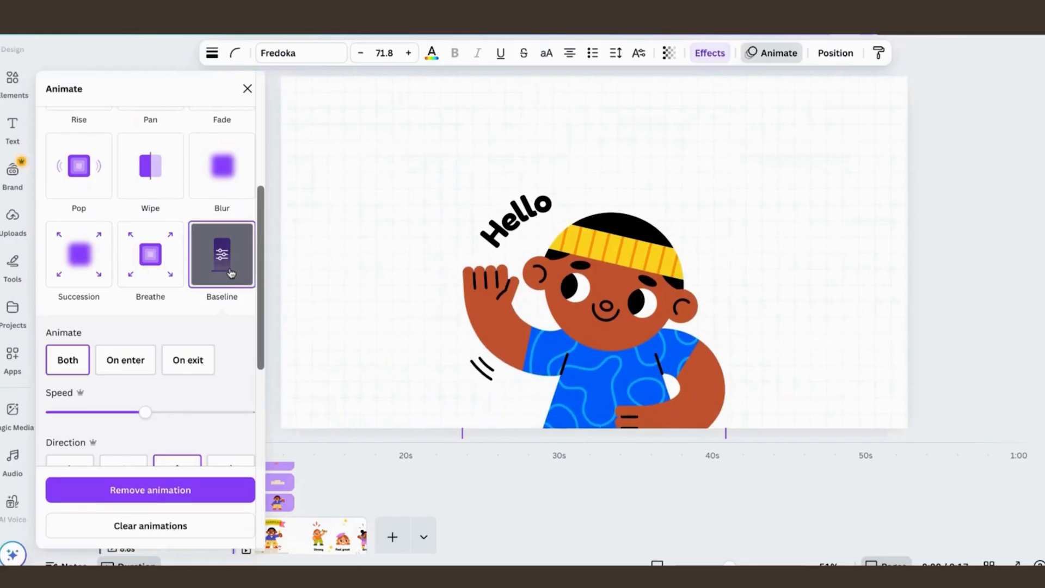
pyautogui.click(124, 366)
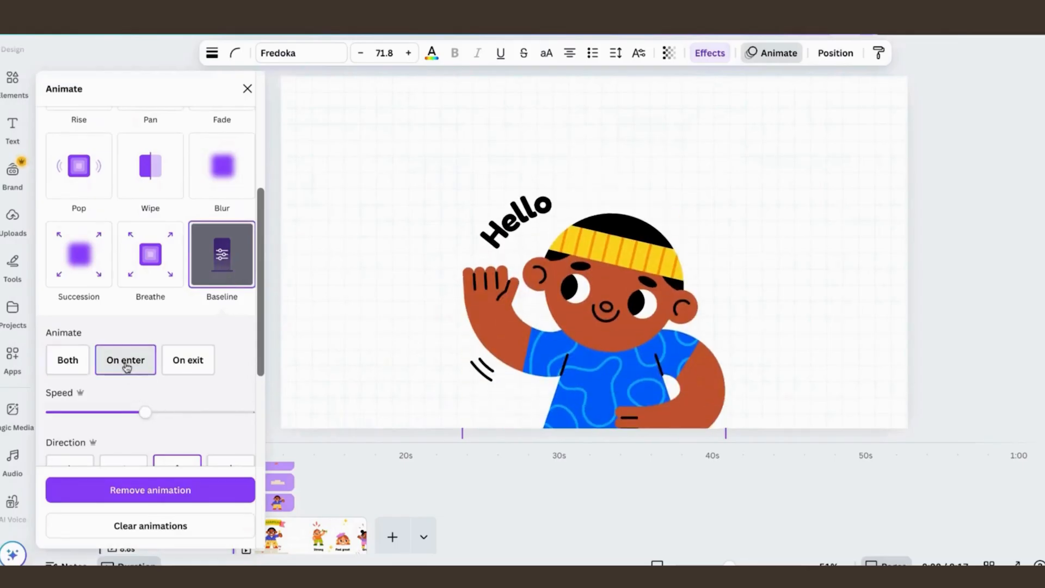
pyautogui.click(275, 371)
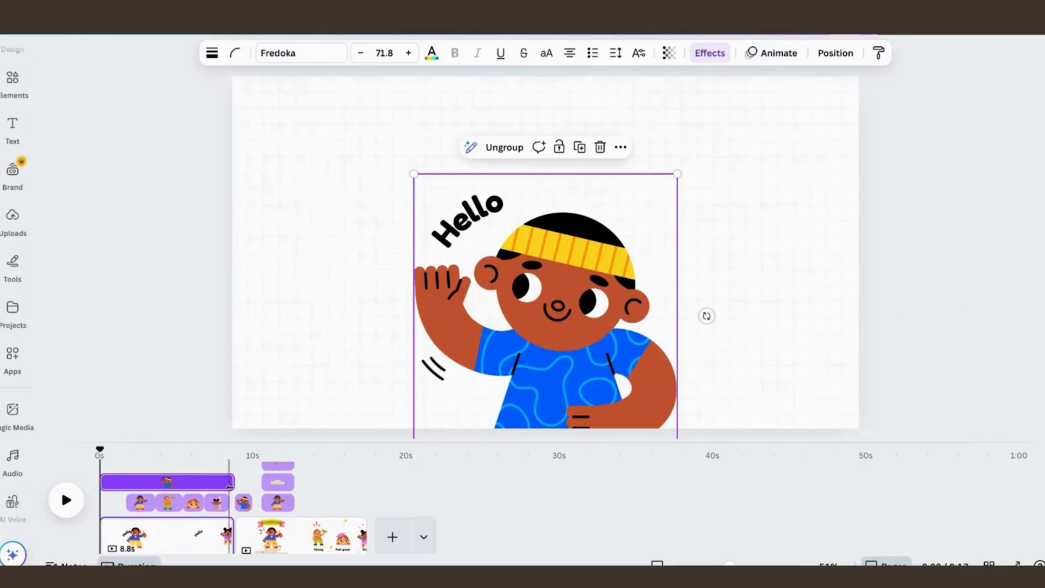
pyautogui.moveTo(233, 484); pyautogui.dragTo(129, 489)
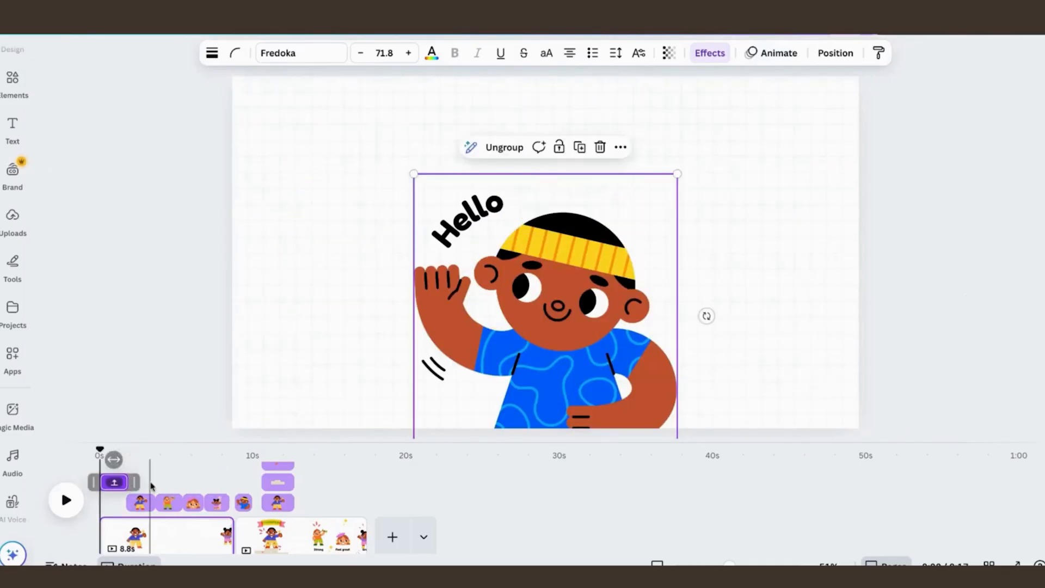
# Step: Examine how the podium, banner and confetti appear around the champion character on the 8.6-second page
pyautogui.click(136, 535)
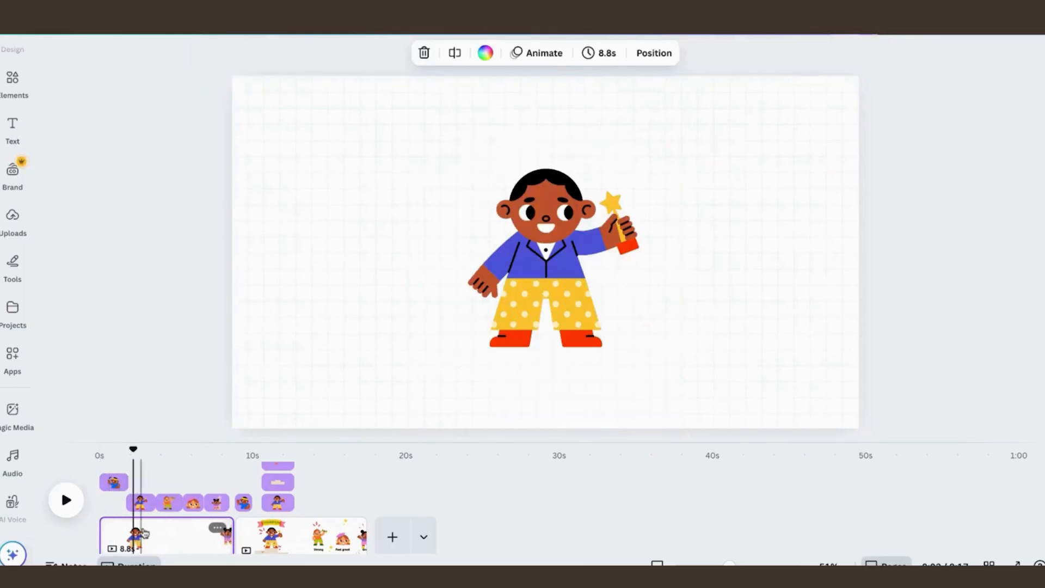
pyautogui.click(274, 536)
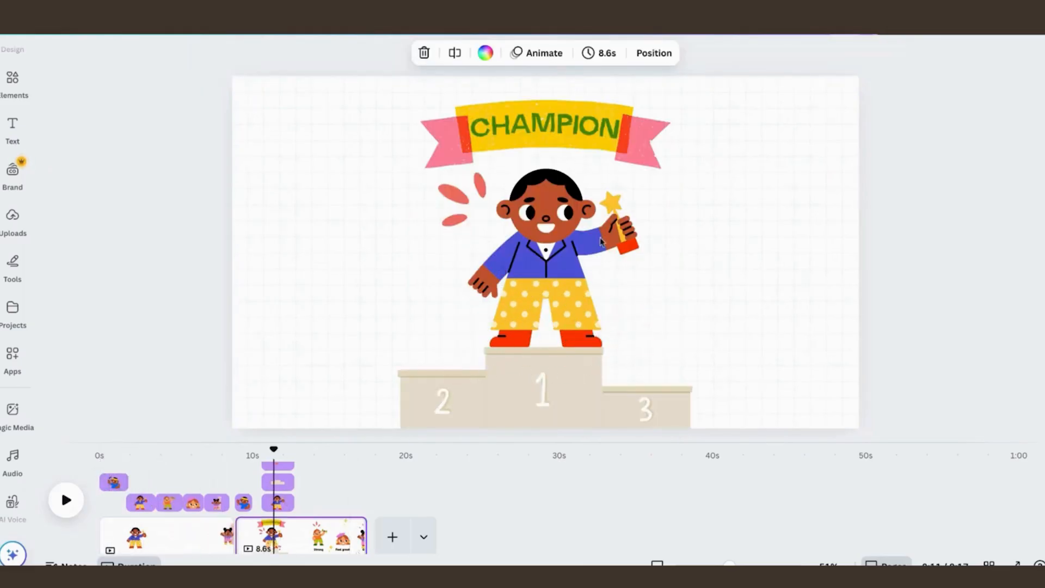
pyautogui.click(252, 448)
pyautogui.moveTo(252, 449); pyautogui.dragTo(279, 449)
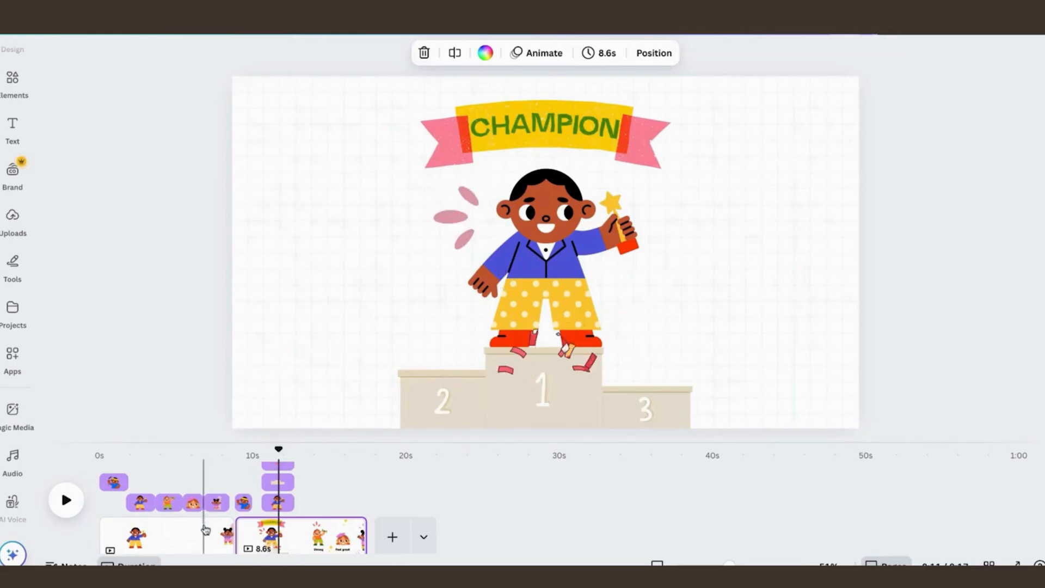
# Step: Add the text "Strong" at the dumbbell boy's moment on the 8.8-second page and place it beneath him
pyautogui.click(194, 502)
pyautogui.click(171, 503)
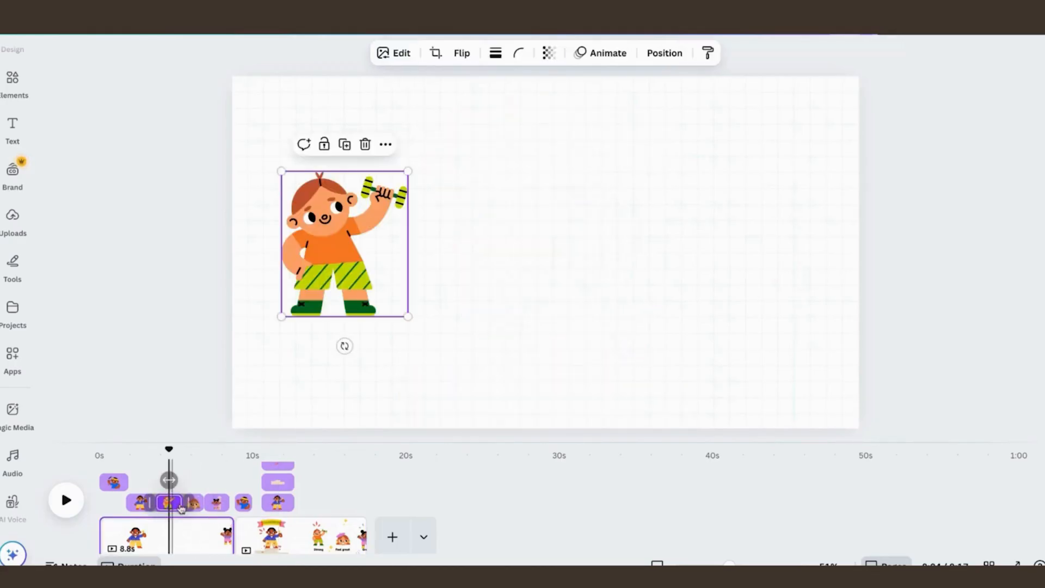
pyautogui.click(216, 503)
pyautogui.click(172, 503)
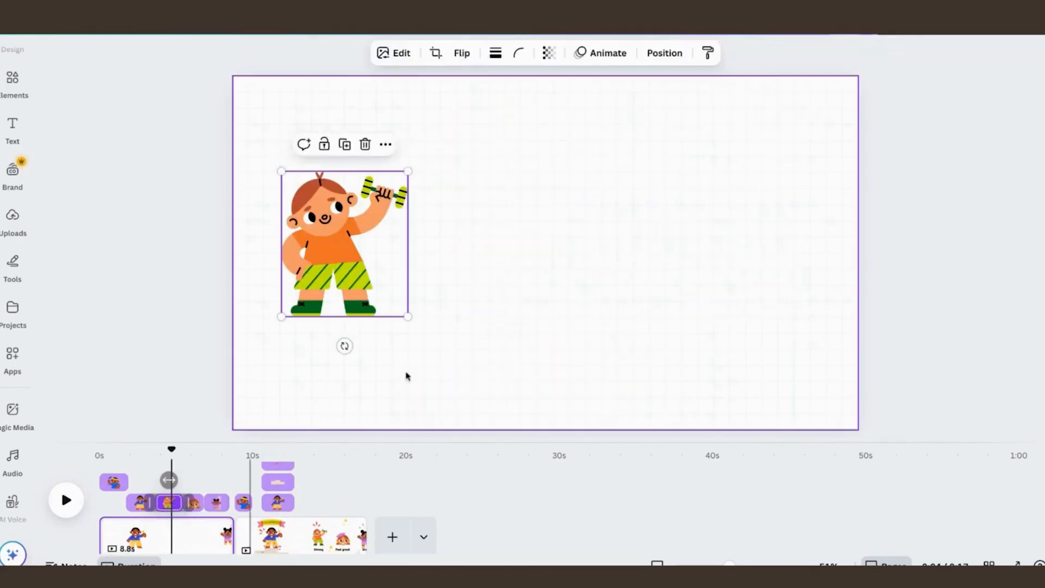
pyautogui.click(478, 353)
pyautogui.press('t')
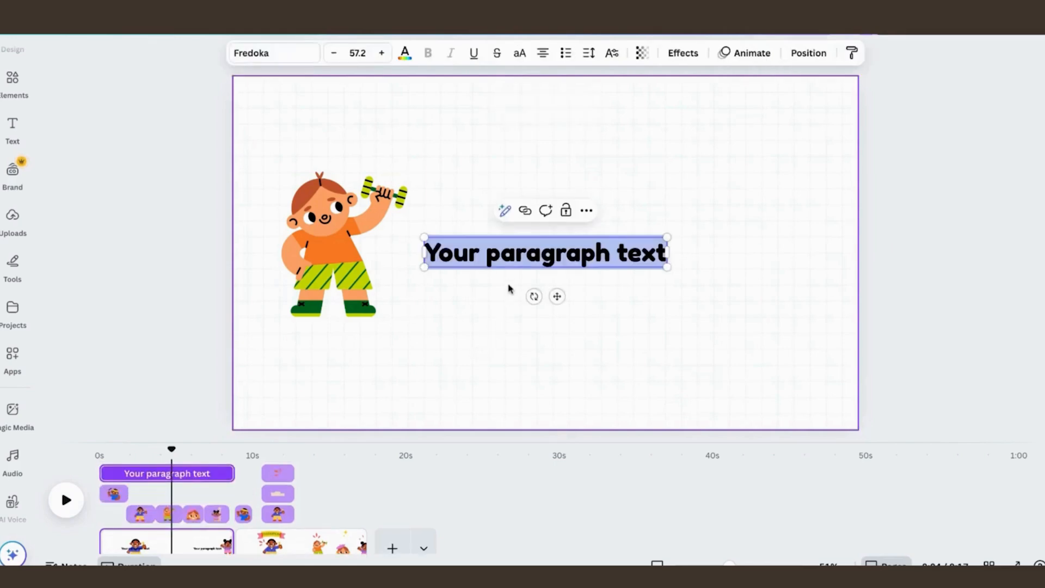
pyautogui.write('St')
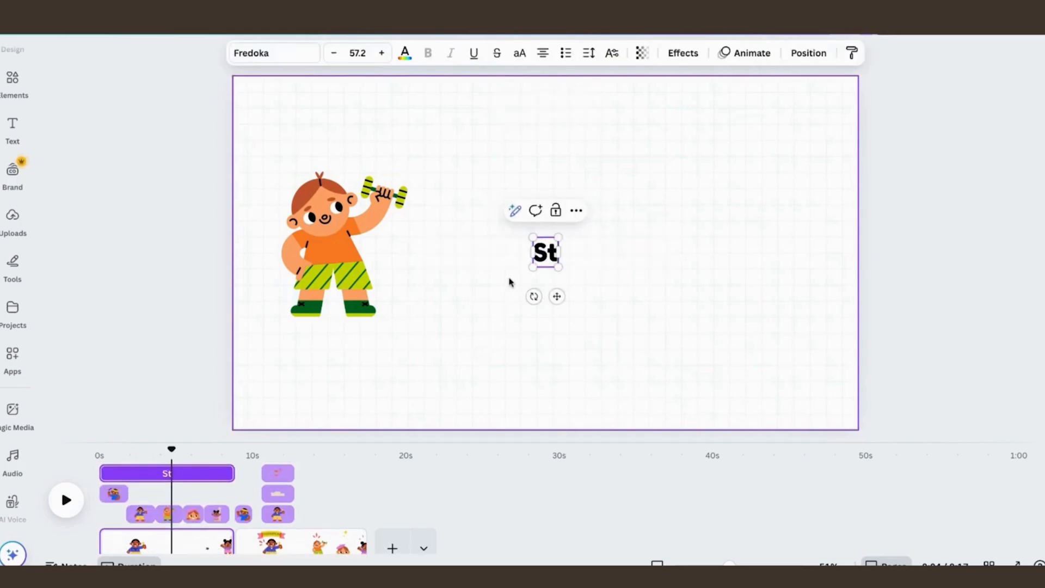
pyautogui.write('rong')
pyautogui.click(602, 296)
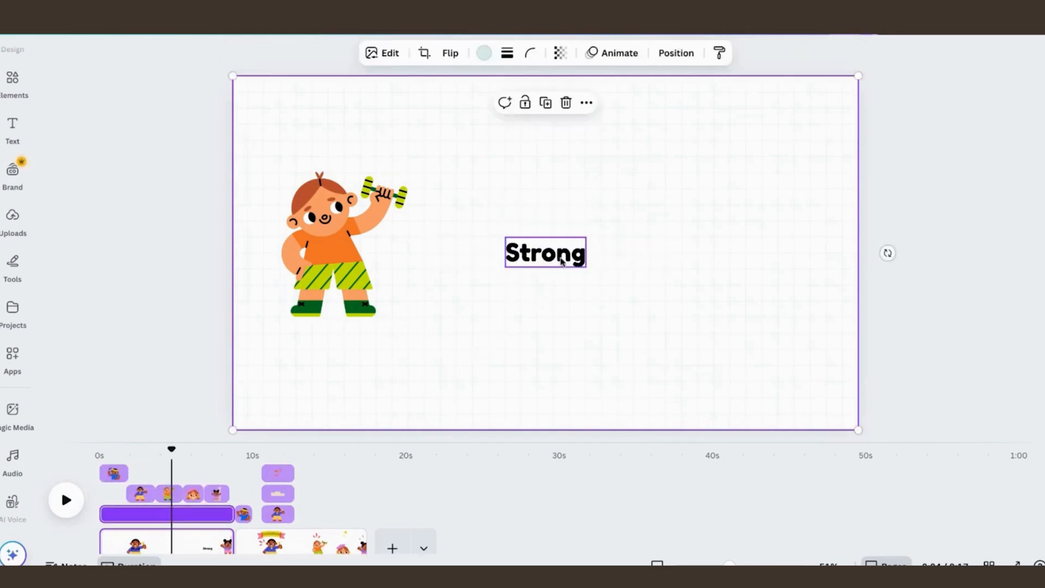
pyautogui.click(573, 258)
pyautogui.moveTo(574, 257); pyautogui.dragTo(358, 349)
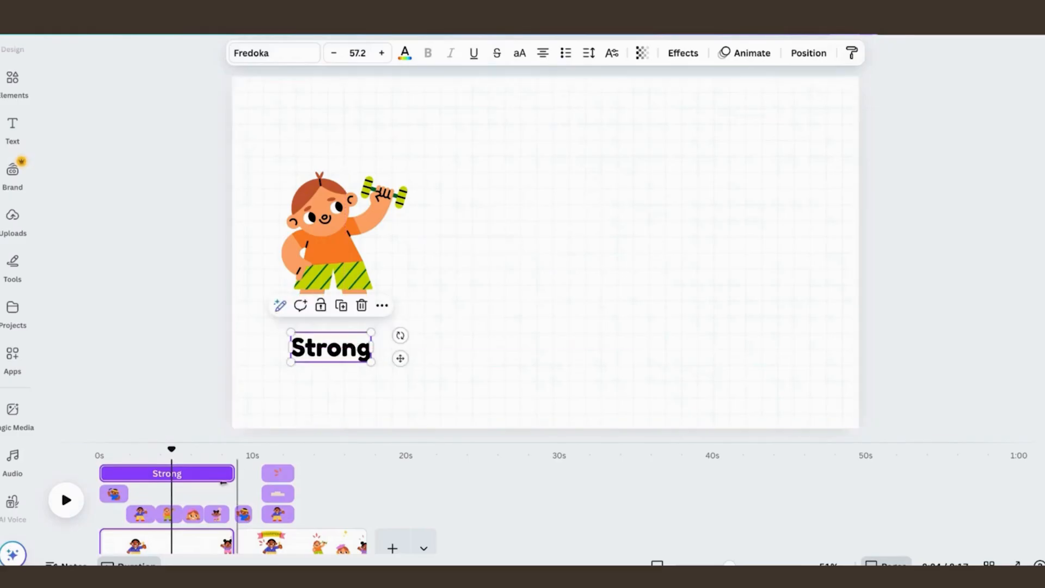
# Step: Paste a copy of the "Strong" text beneath the pink-beret girl and change its wording to "Feel great"
pyautogui.click(190, 513)
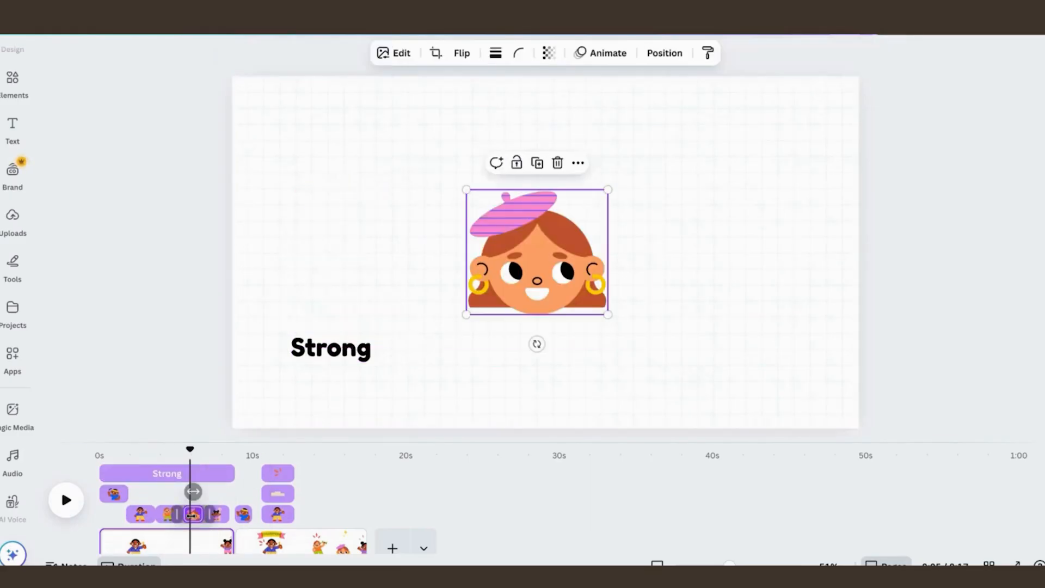
pyautogui.press('super+v')
pyautogui.moveTo(350, 374); pyautogui.dragTo(550, 351)
pyautogui.doubleClick(550, 351)
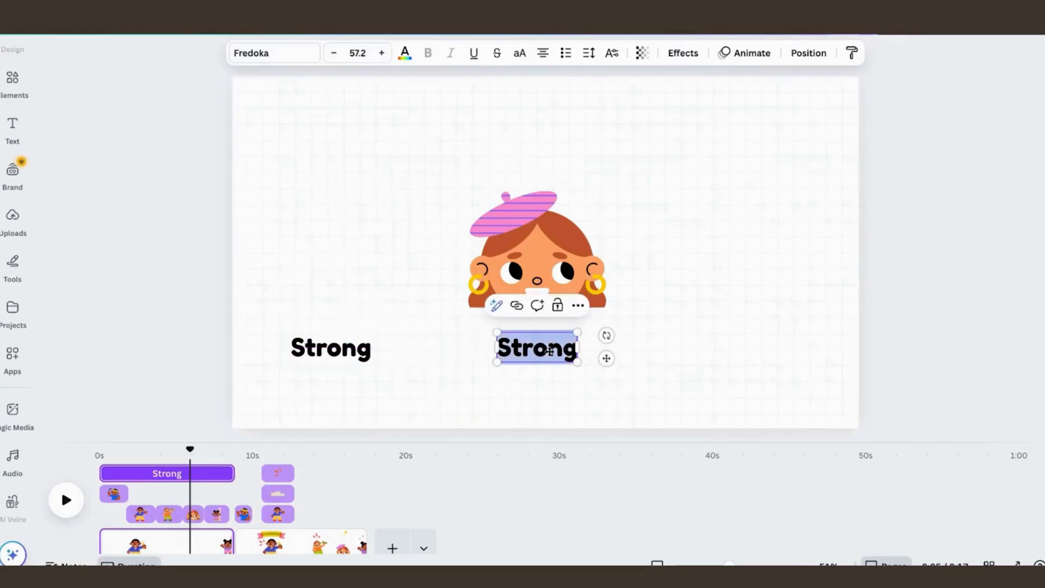
pyautogui.write('Feel great')
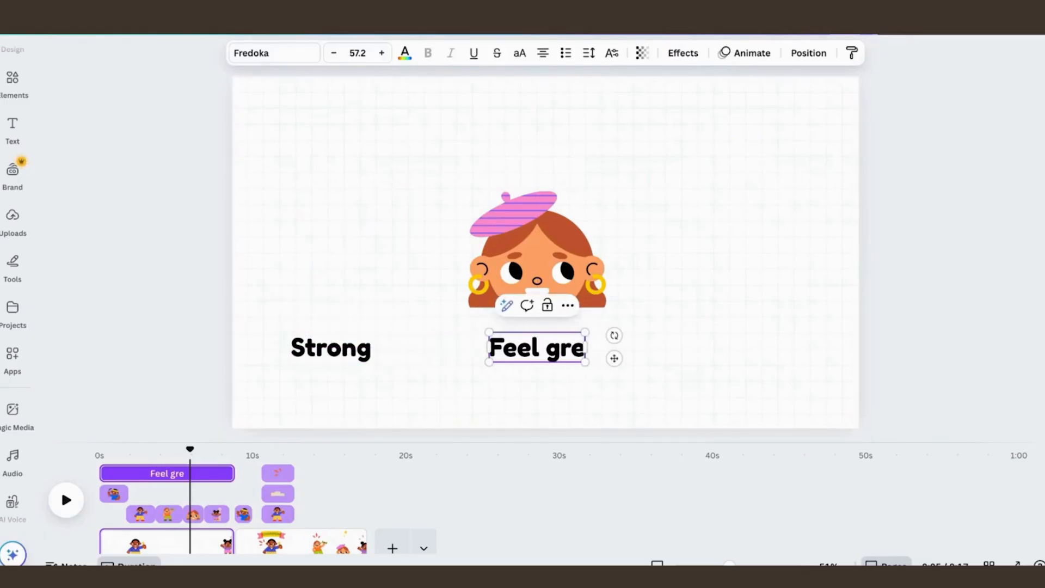
# Step: Check how the captions sit beneath the three characters on the 8.6-second page, and return to the pink-beret girl's moment on the 8.8-second page
pyautogui.click(670, 345)
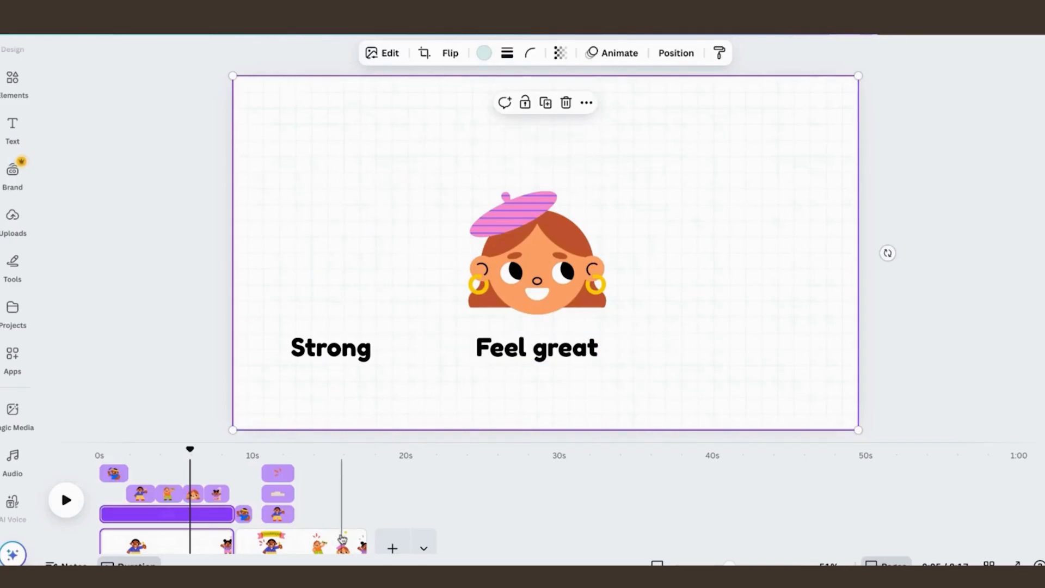
pyautogui.click(343, 538)
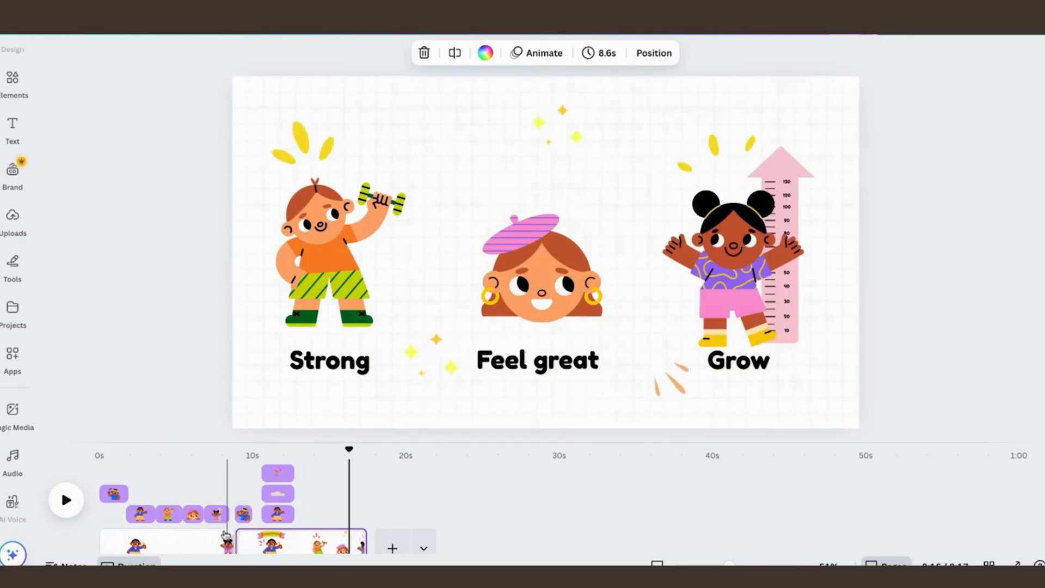
pyautogui.click(208, 540)
pyautogui.click(196, 541)
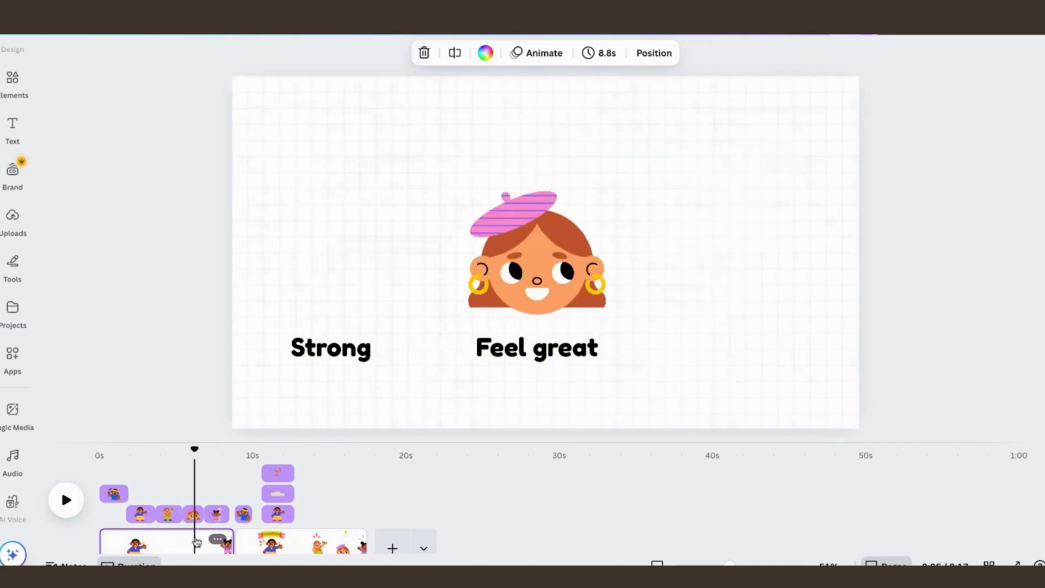
# Step: Group the "Strong" text with the dumbbell boy and open the group's animation options
pyautogui.click(166, 541)
pyautogui.click(345, 349)
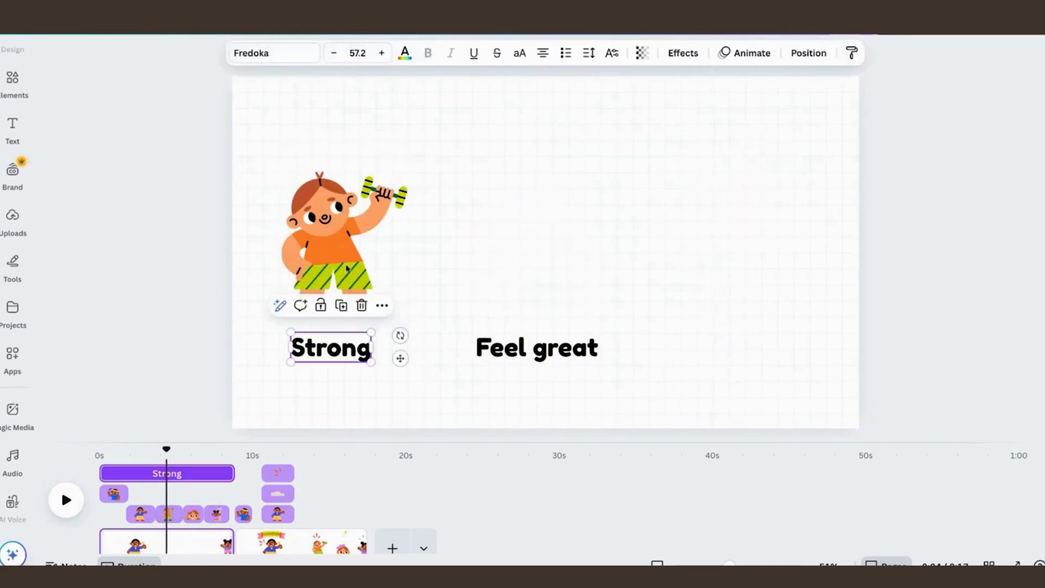
pyautogui.keyDown('shift'); pyautogui.click(352, 213); pyautogui.keyUp('shift')
pyautogui.click(321, 144)
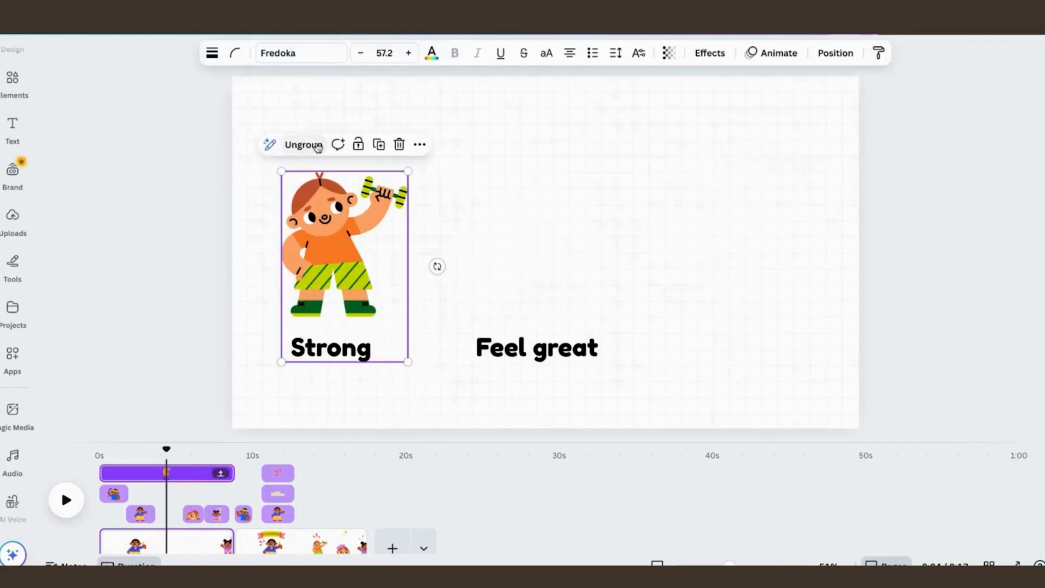
pyautogui.click(762, 55)
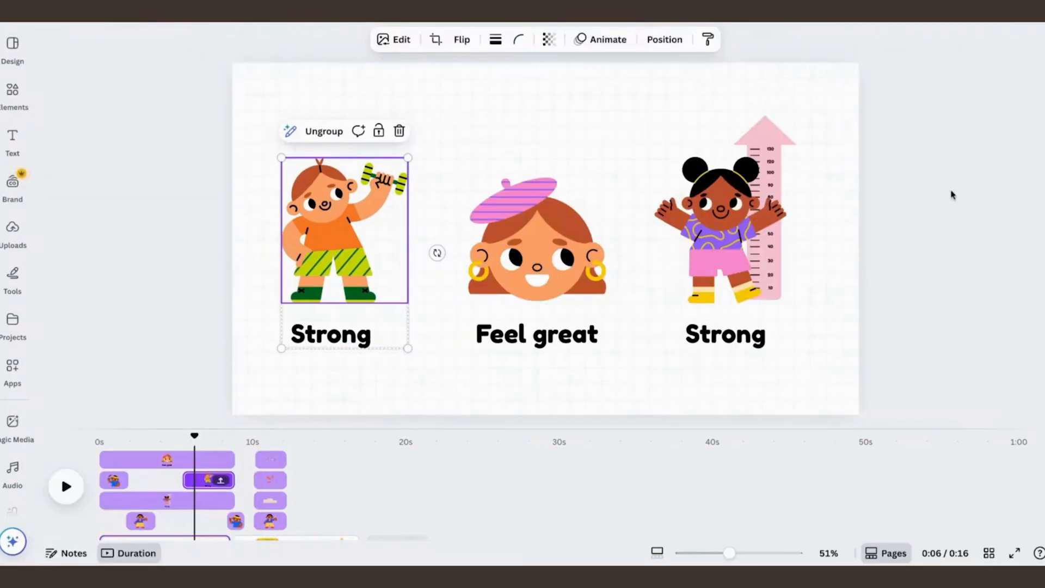
# Step: Select the three captioned character groups and view the Magic Animate styles for the entire design
pyautogui.click(951, 195)
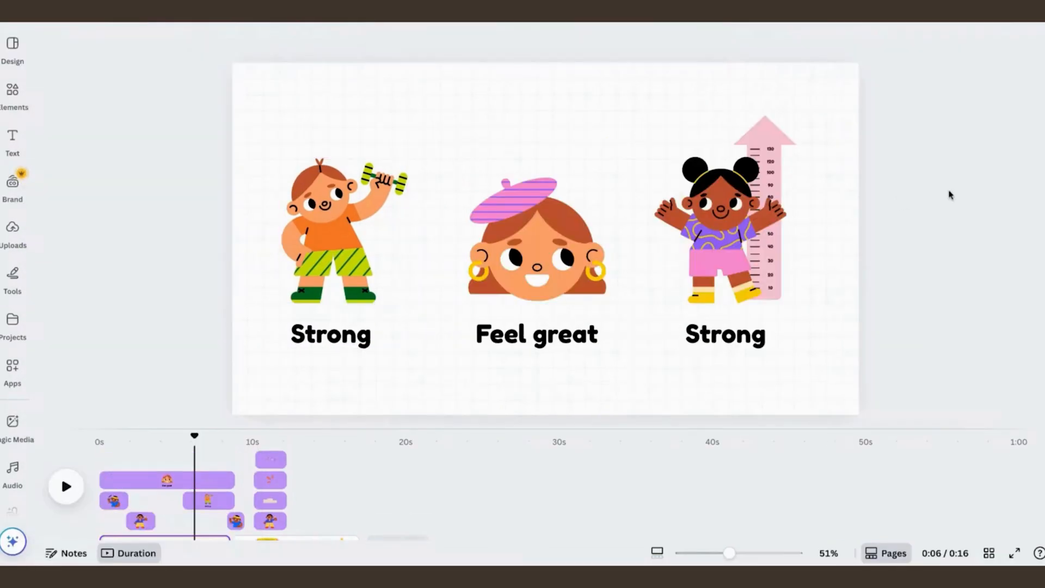
pyautogui.moveTo(919, 117); pyautogui.dragTo(257, 378)
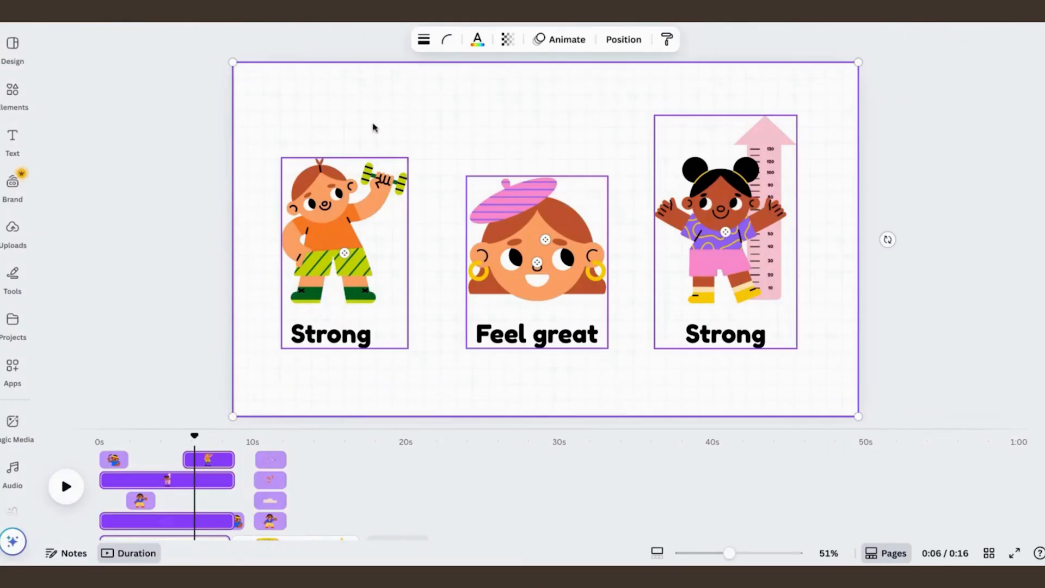
pyautogui.click(571, 42)
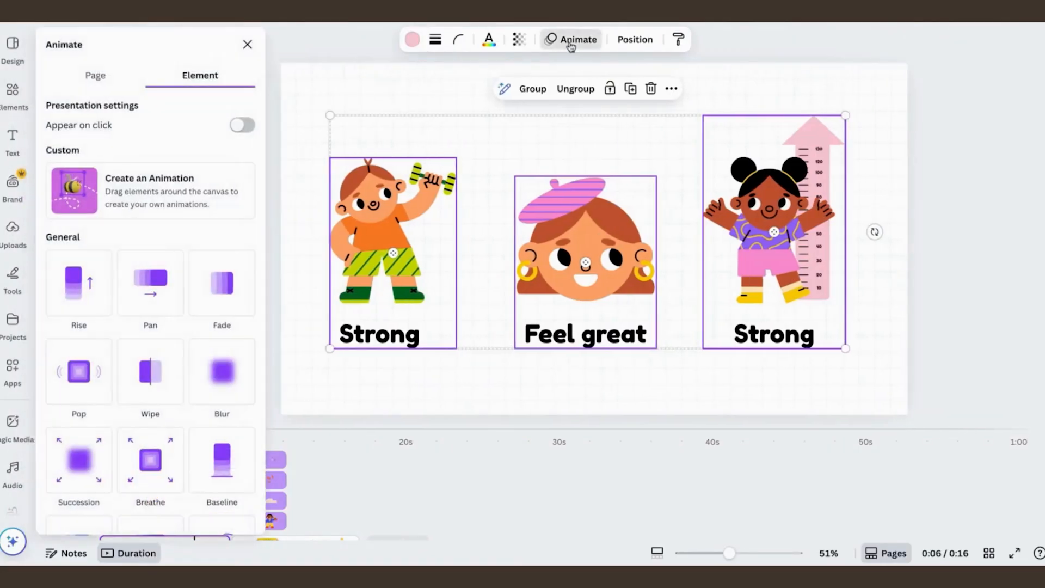
pyautogui.click(94, 76)
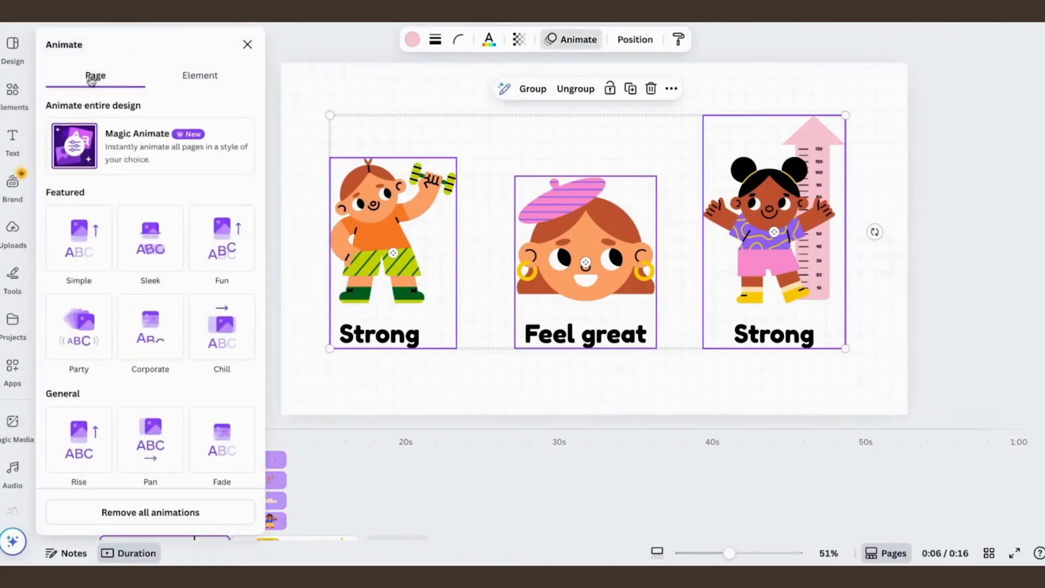
pyautogui.click(141, 154)
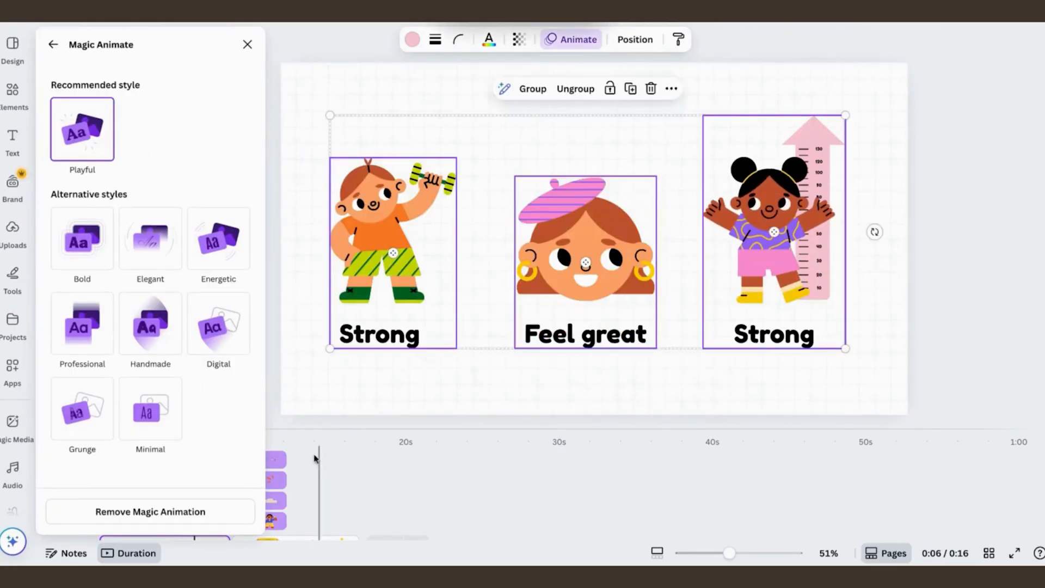
# Step: Close the Magic Animate styles and scrub back through the champion podium page
pyautogui.click(274, 460)
pyautogui.click(247, 44)
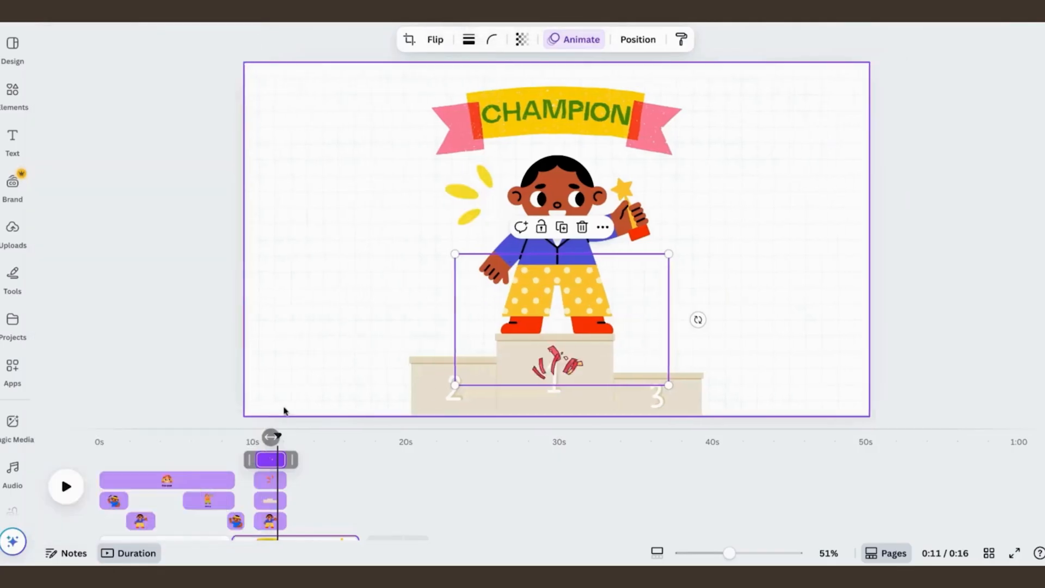
pyautogui.moveTo(275, 435); pyautogui.dragTo(251, 436)
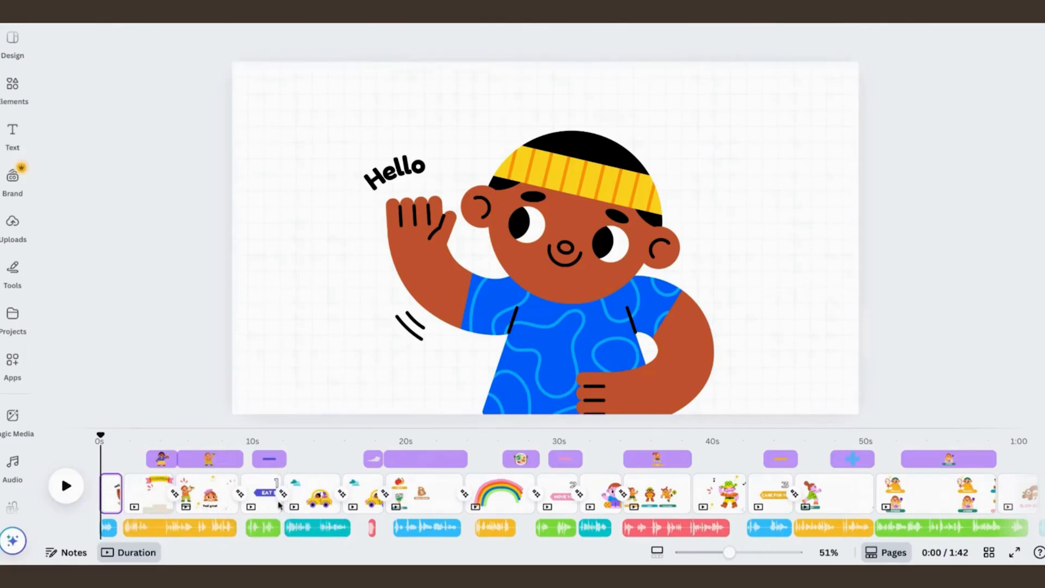
# Step: Examine the full project timeline, including its pages, element timings, transitions, voiceover clips and background music
pyautogui.hscroll(4, 278, 505)
pyautogui.hscroll(10, 279, 505)
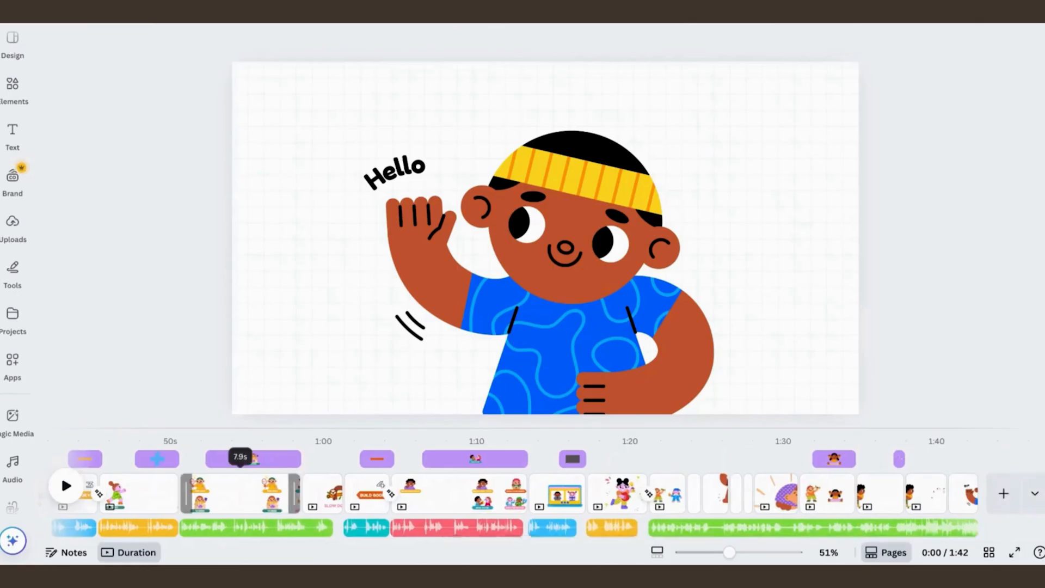
pyautogui.hscroll(-12, 278, 505)
pyautogui.scroll(2, 245, 461)
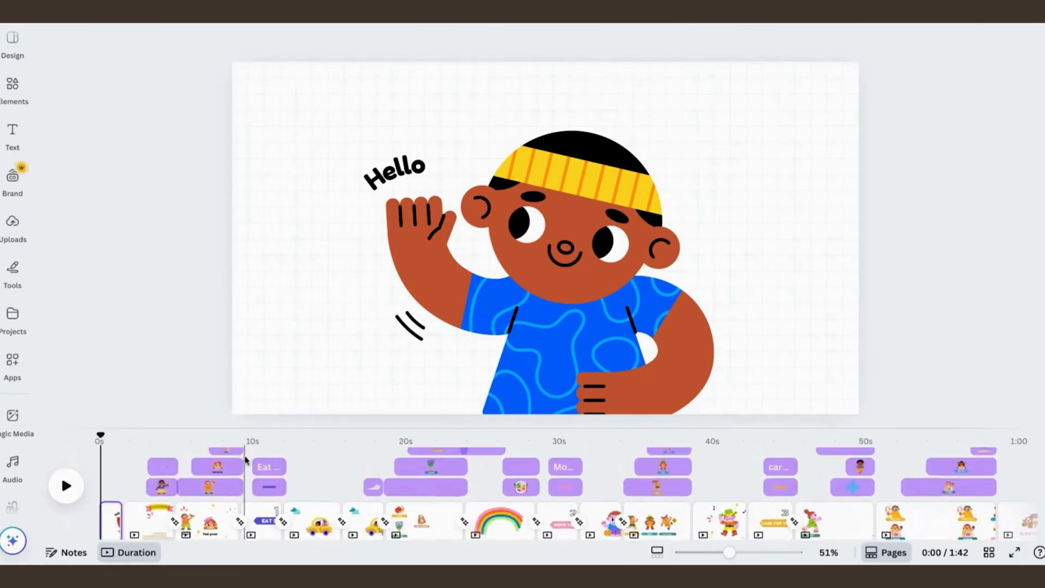
pyautogui.scroll(1, 245, 461)
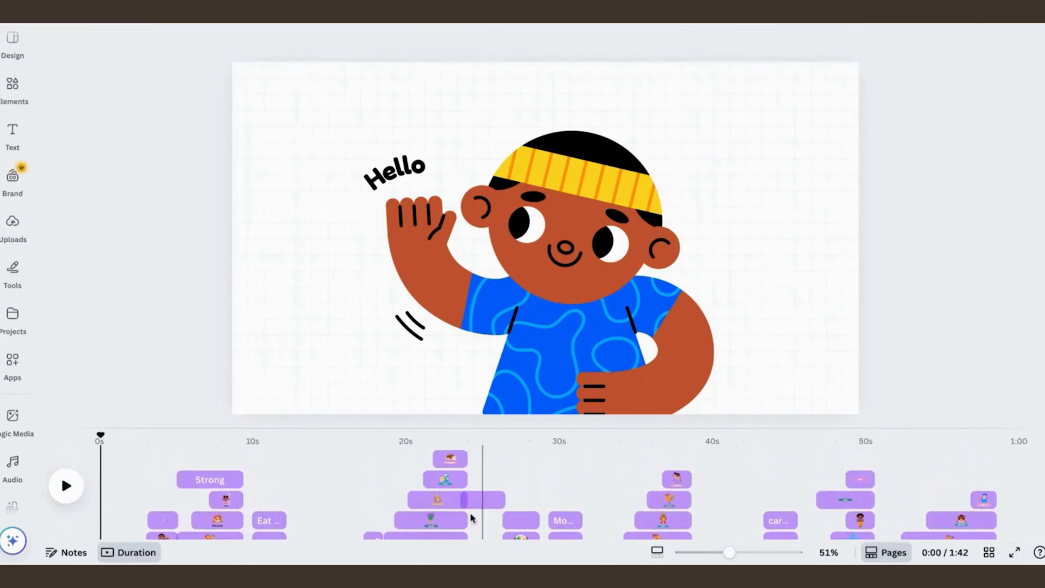
pyautogui.scroll(-1, 610, 505)
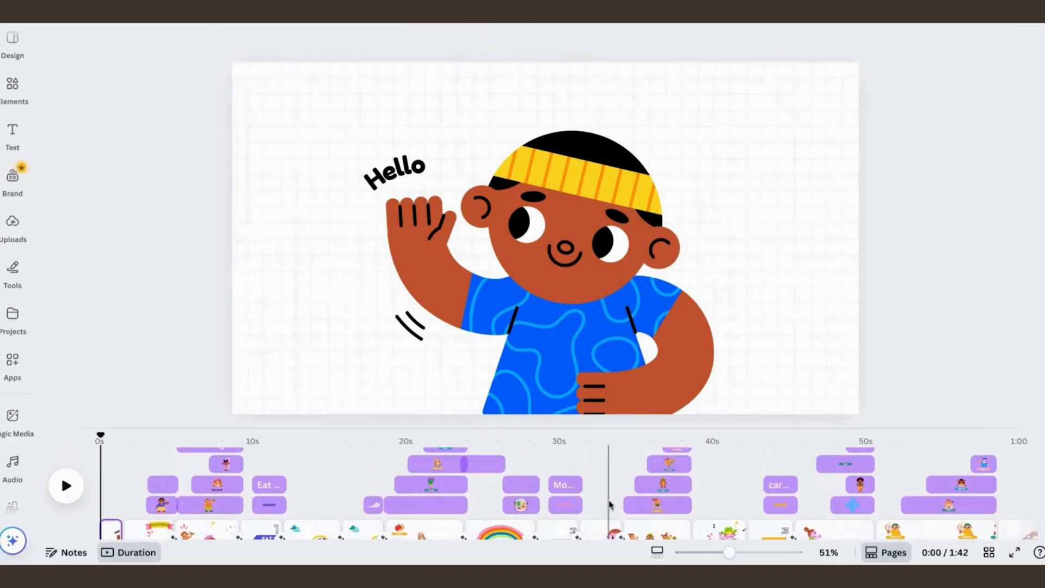
pyautogui.scroll(-5, 610, 505)
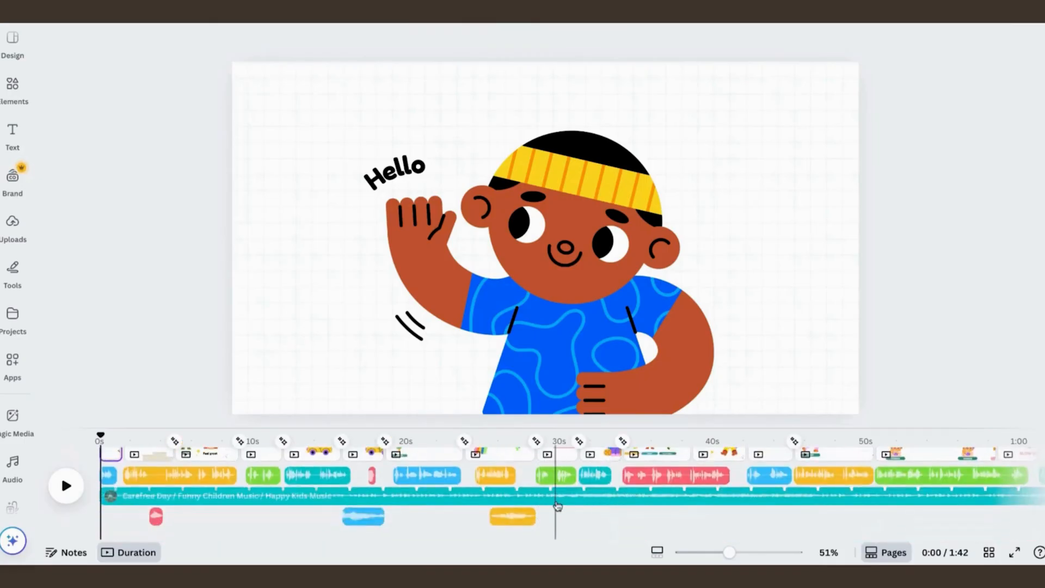
pyautogui.scroll(5, 558, 506)
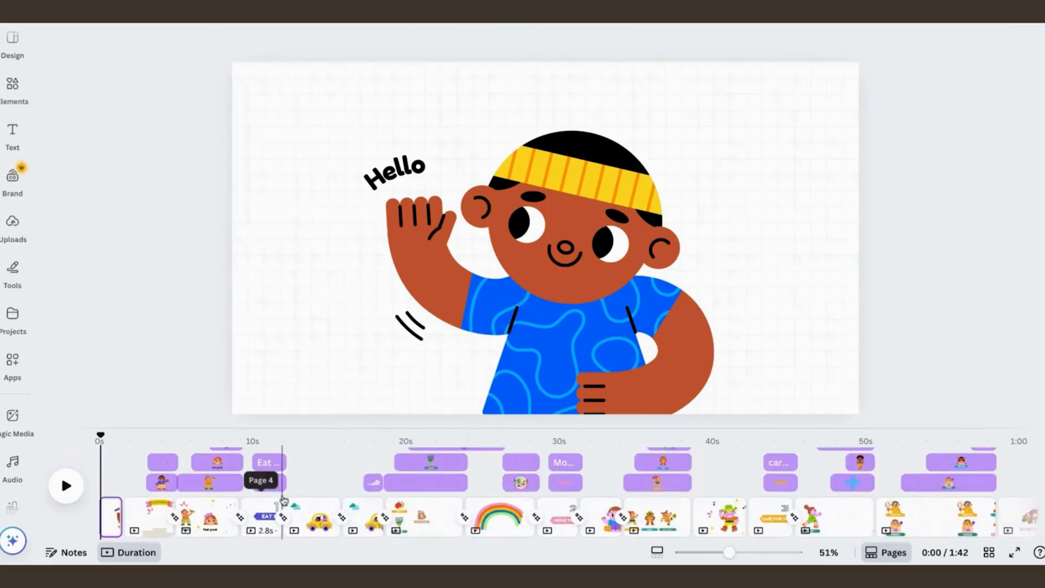
# Step: Preview the transition from the "EAT SMART" page to the yellow car page and play on to the fruits page
pyautogui.click(281, 499)
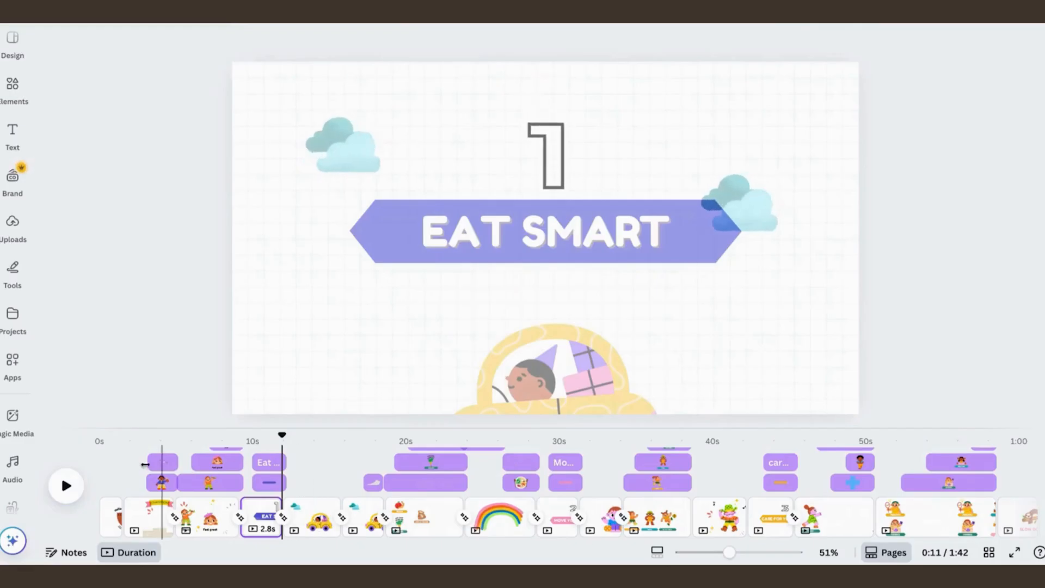
pyautogui.click(63, 486)
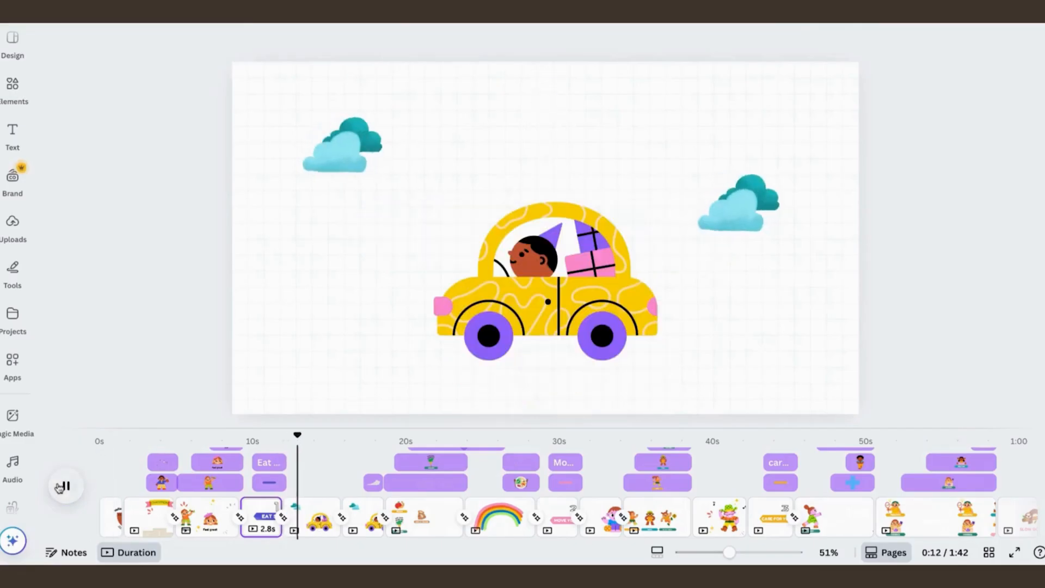
pyautogui.click(63, 486)
pyautogui.moveTo(298, 435); pyautogui.dragTo(285, 436)
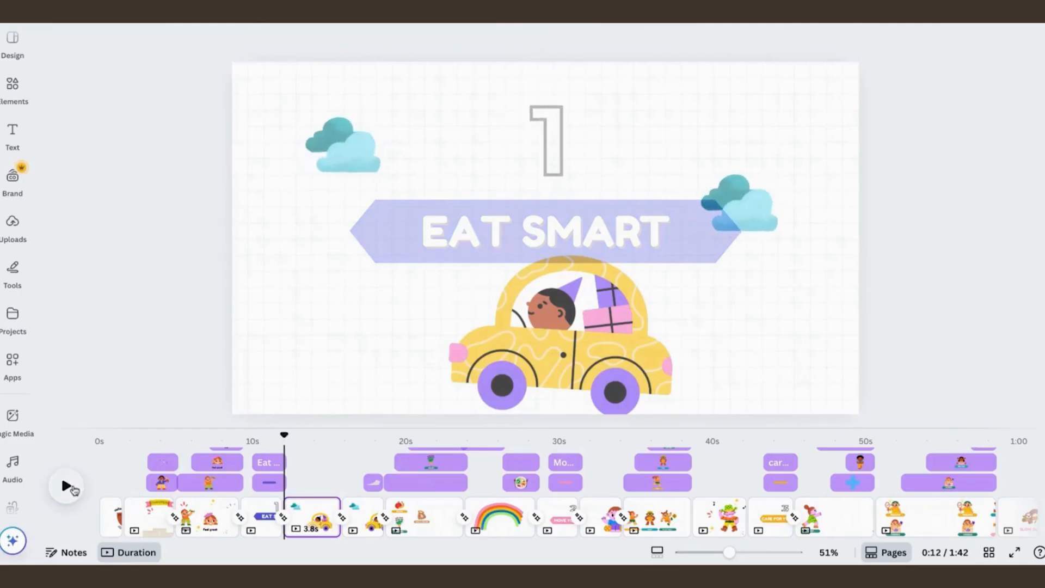
pyautogui.click(67, 486)
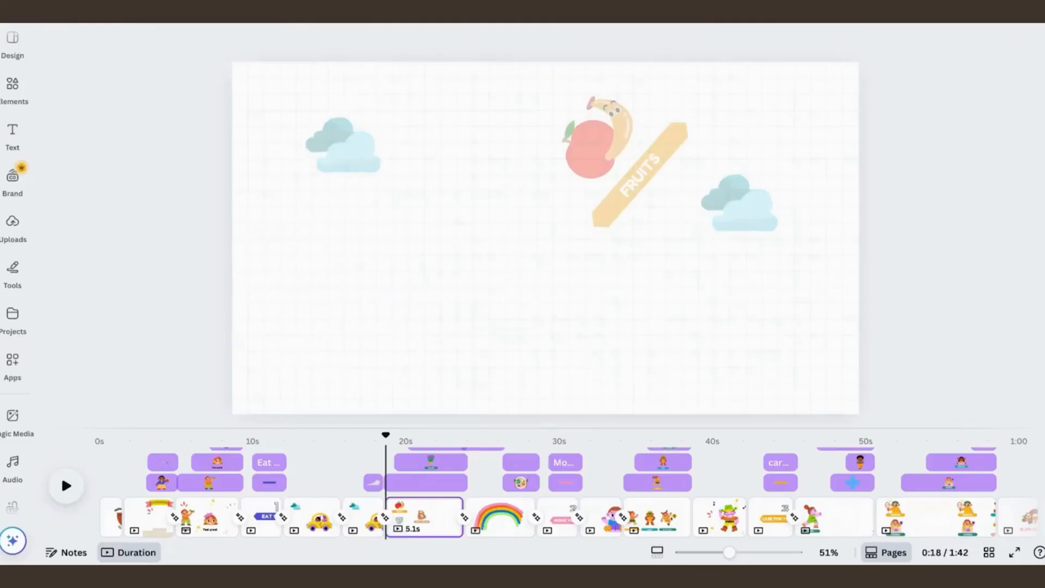
# Step: Select the yellow car on the 3.8-second page and browse the audio library's "car engine" sound effects
pyautogui.click(321, 519)
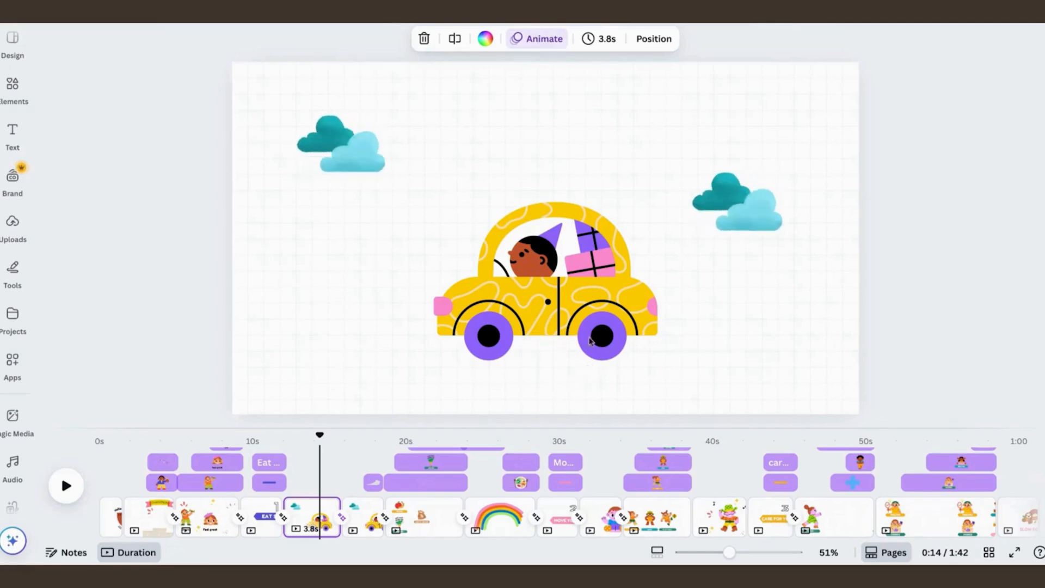
pyautogui.click(592, 302)
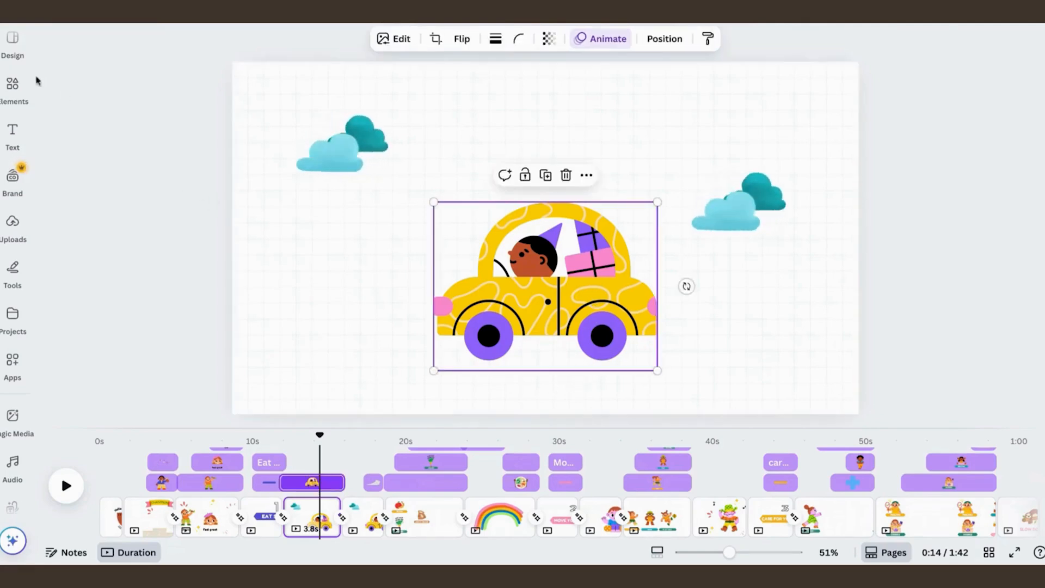
pyautogui.click(15, 94)
pyautogui.click(14, 90)
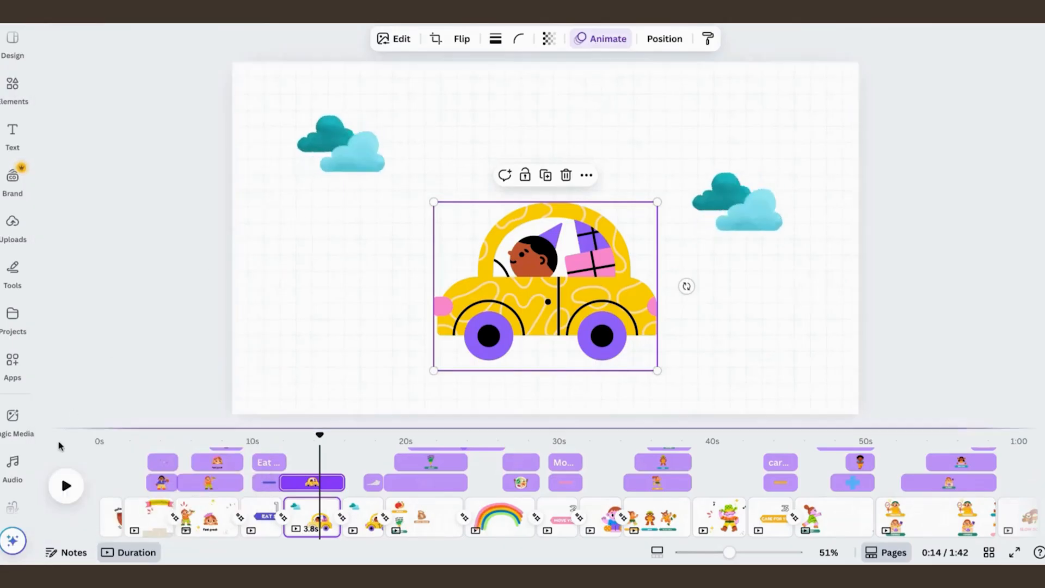
pyautogui.click(15, 462)
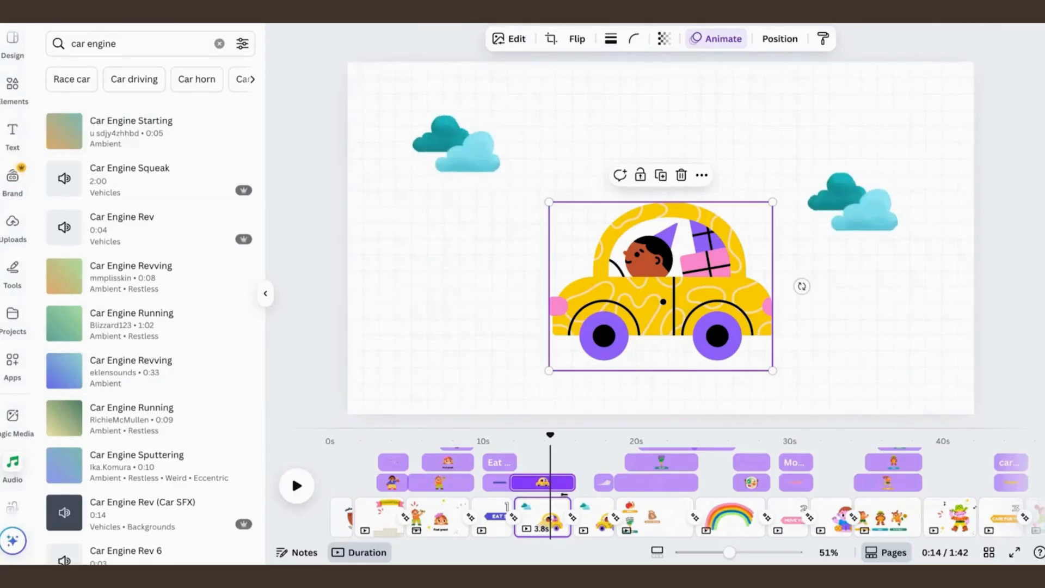
pyautogui.scroll(-2, 569, 482)
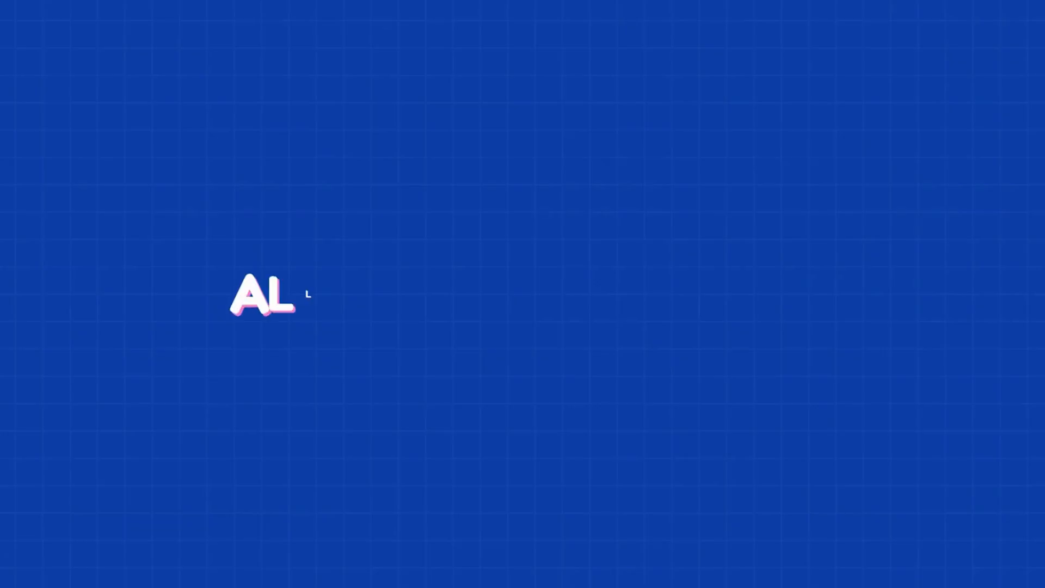